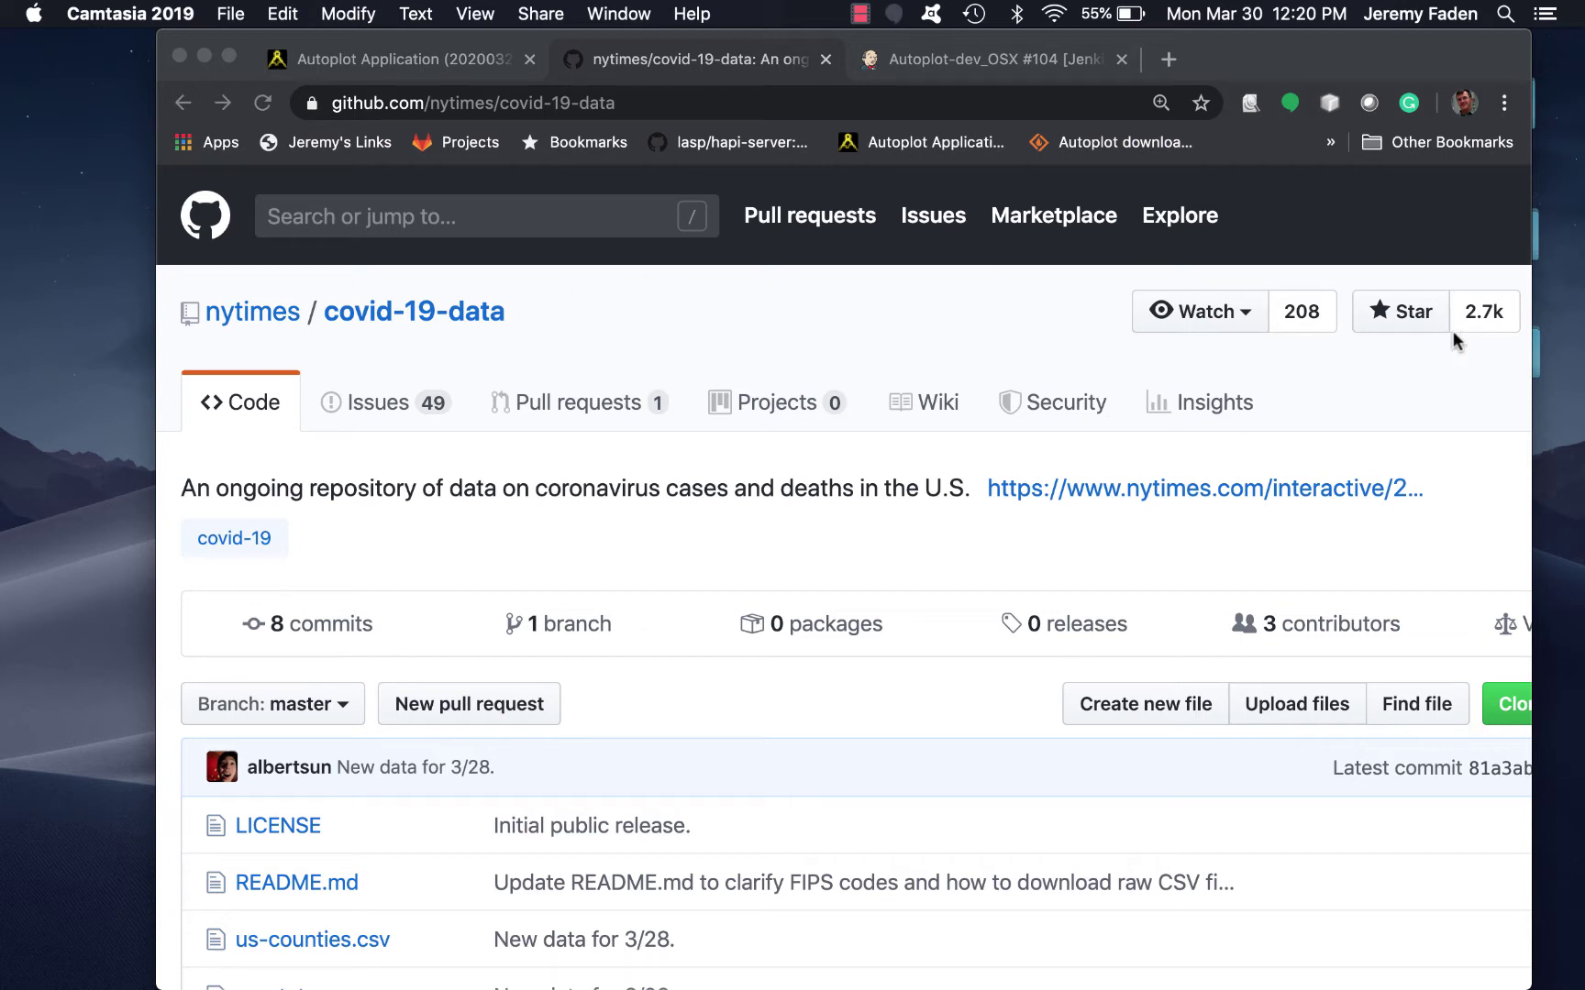
- Bring Autoplot to the front and move its window left beside the GitHub page
mouse_move(1556, 409)
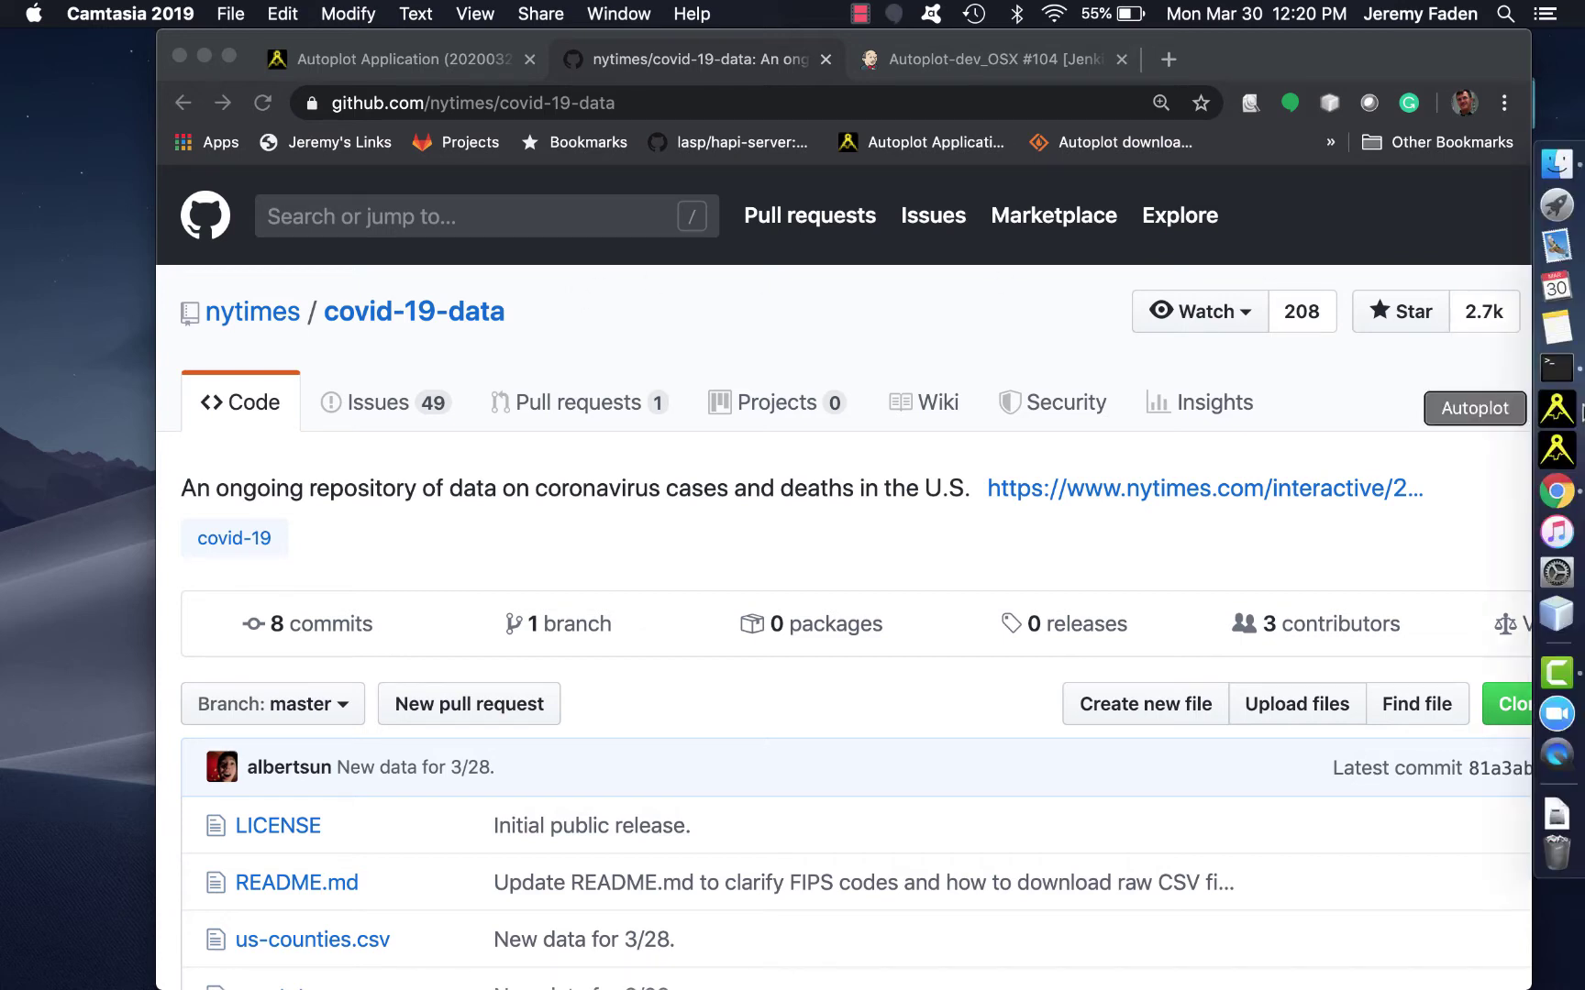
click(1556, 452)
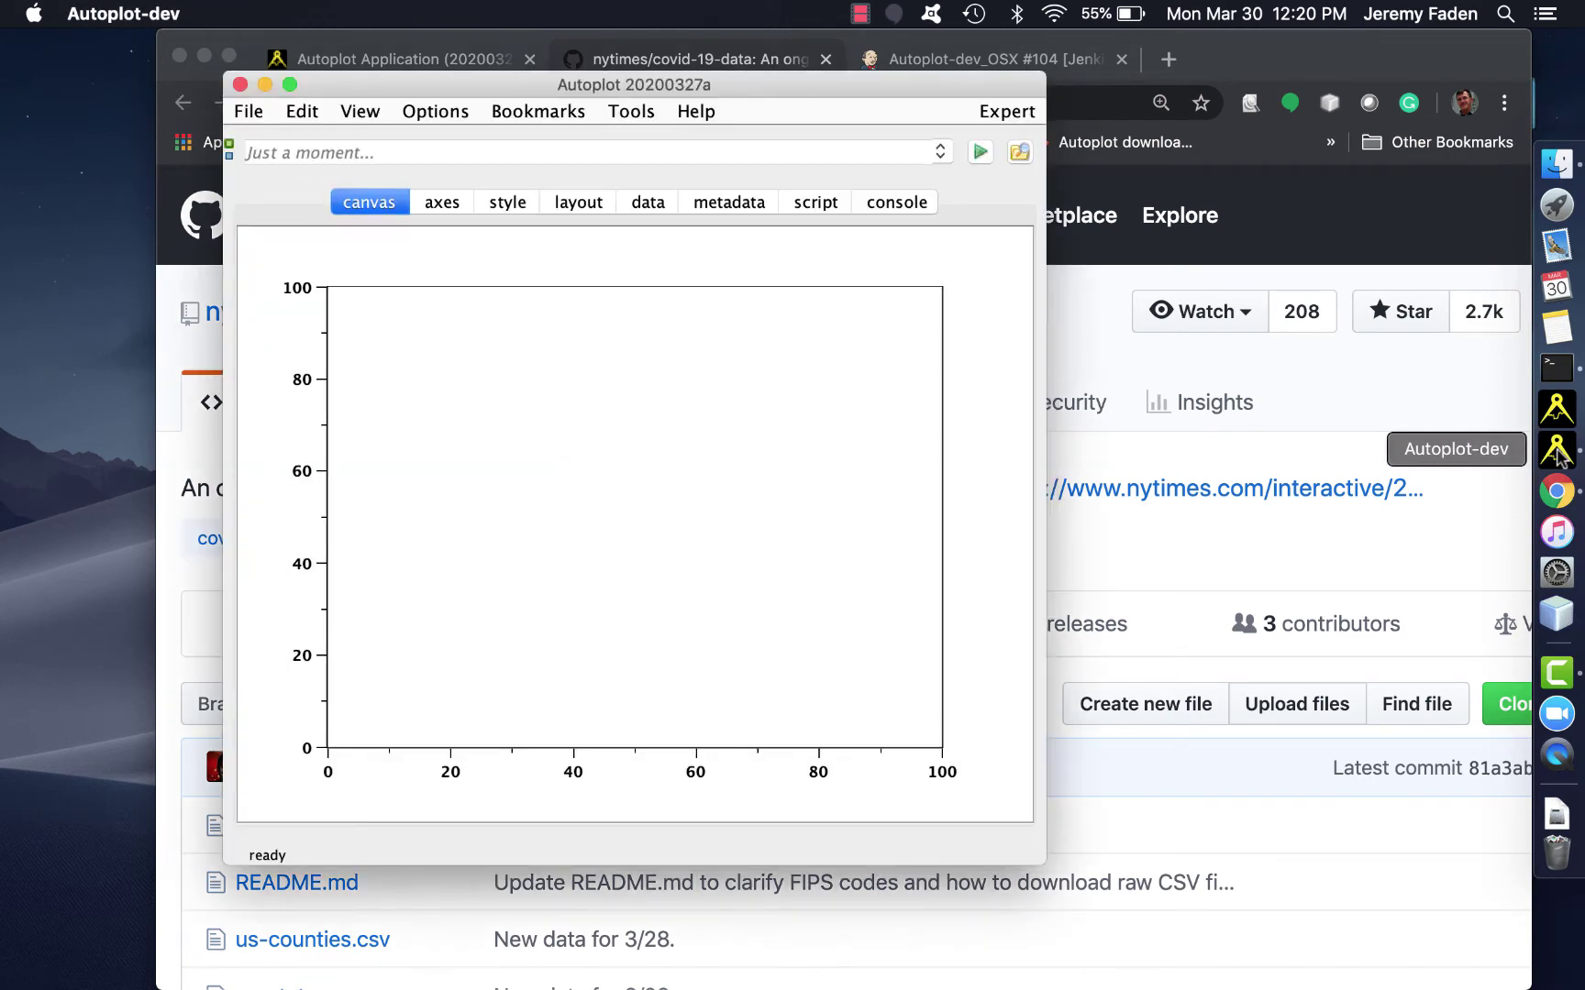
drag(831, 92, 633, 138)
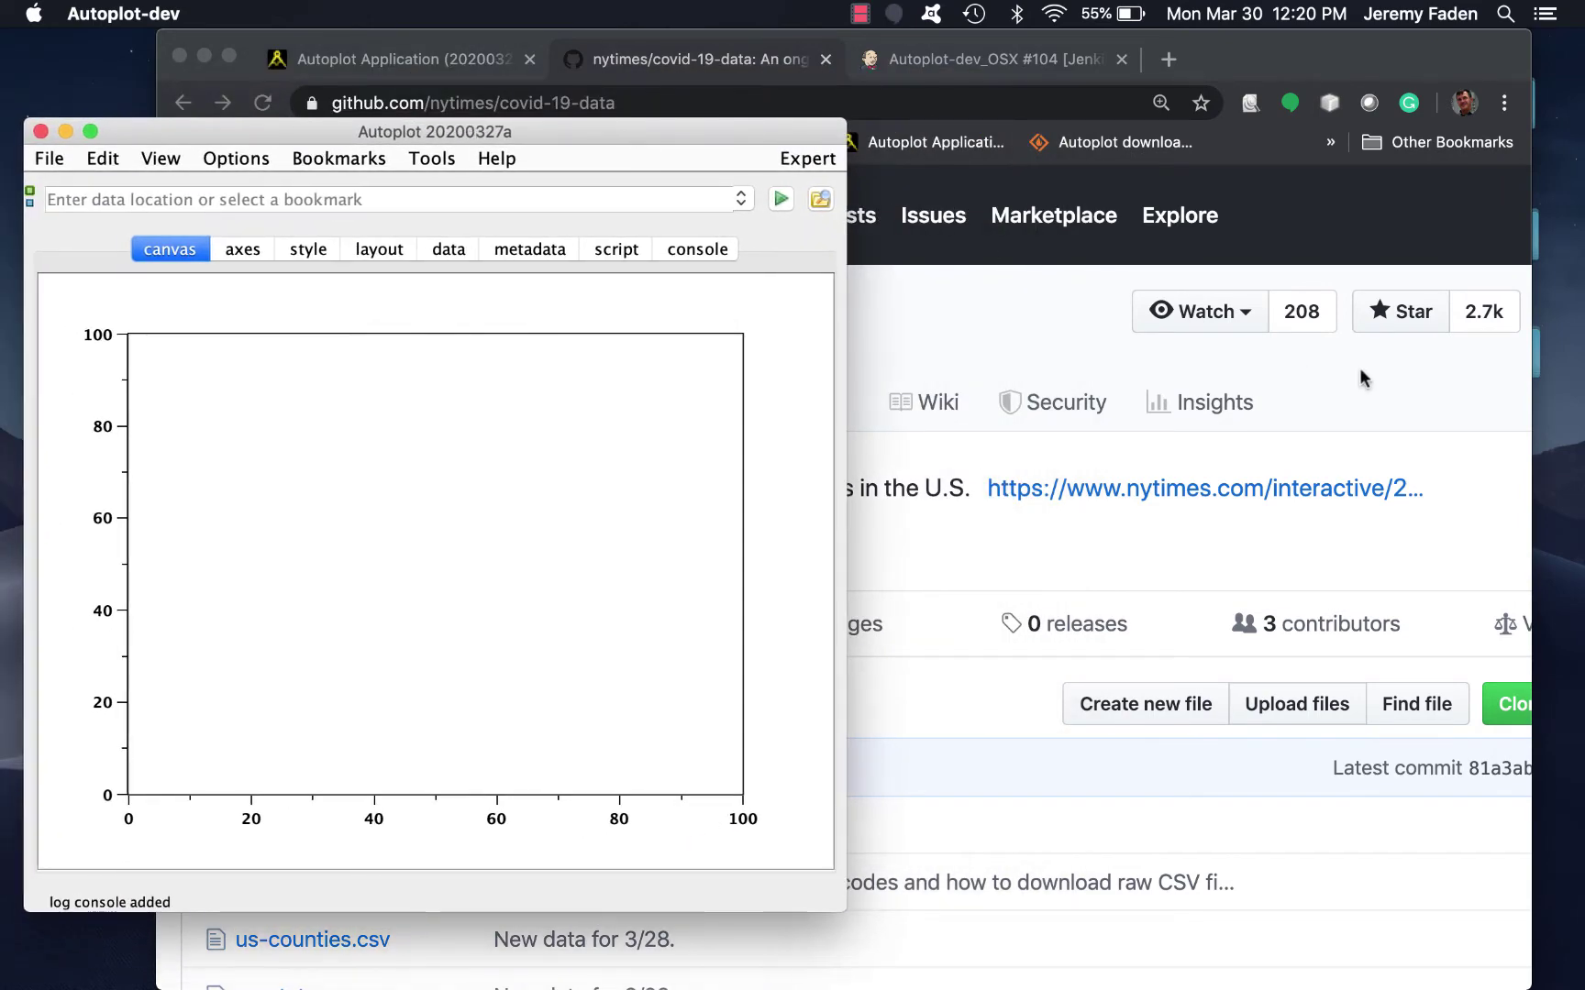
- Paste the copied us-counties.csv link text into Autoplot, then delete the incomplete name
click(1361, 397)
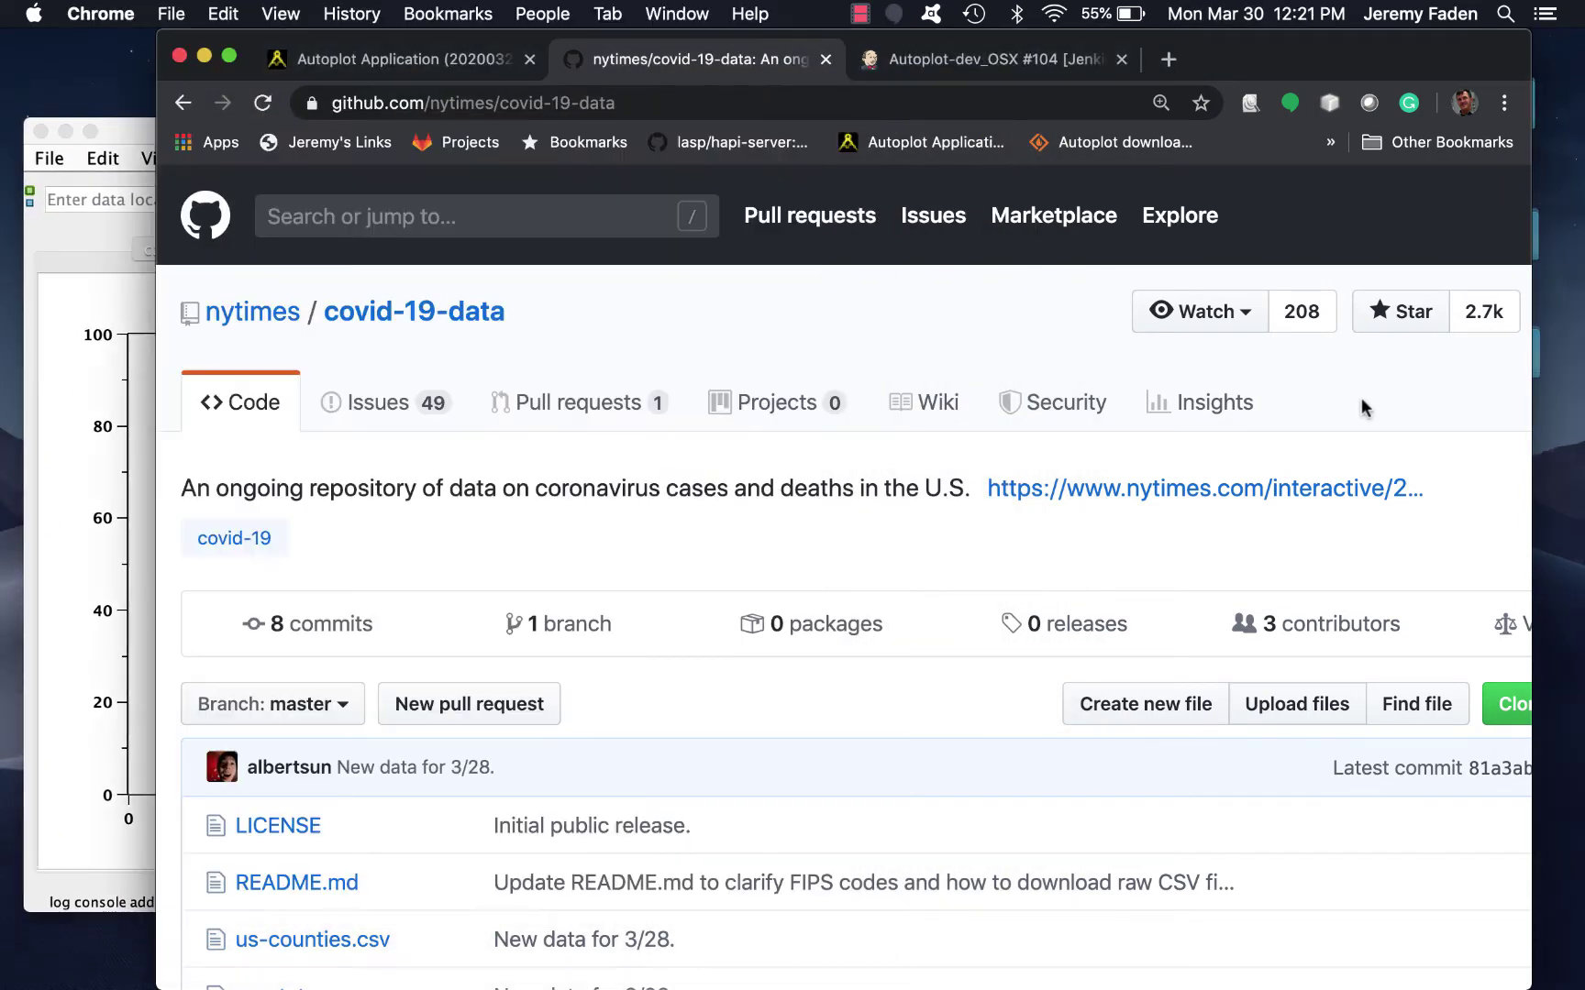
right_click(344, 943)
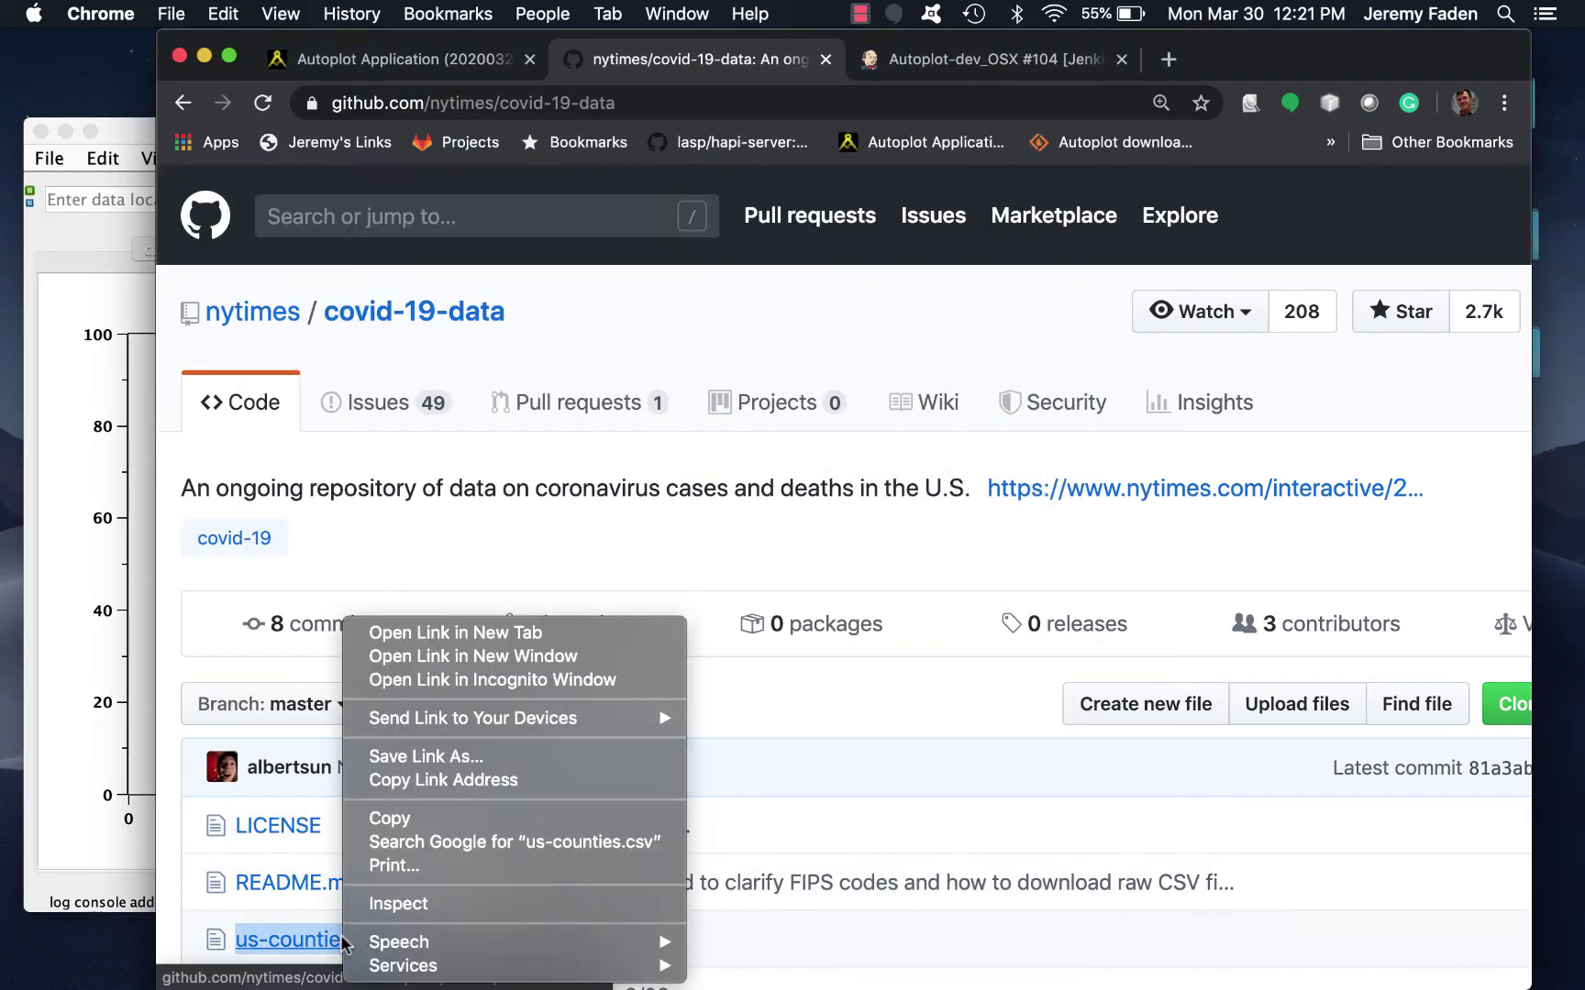
click(387, 818)
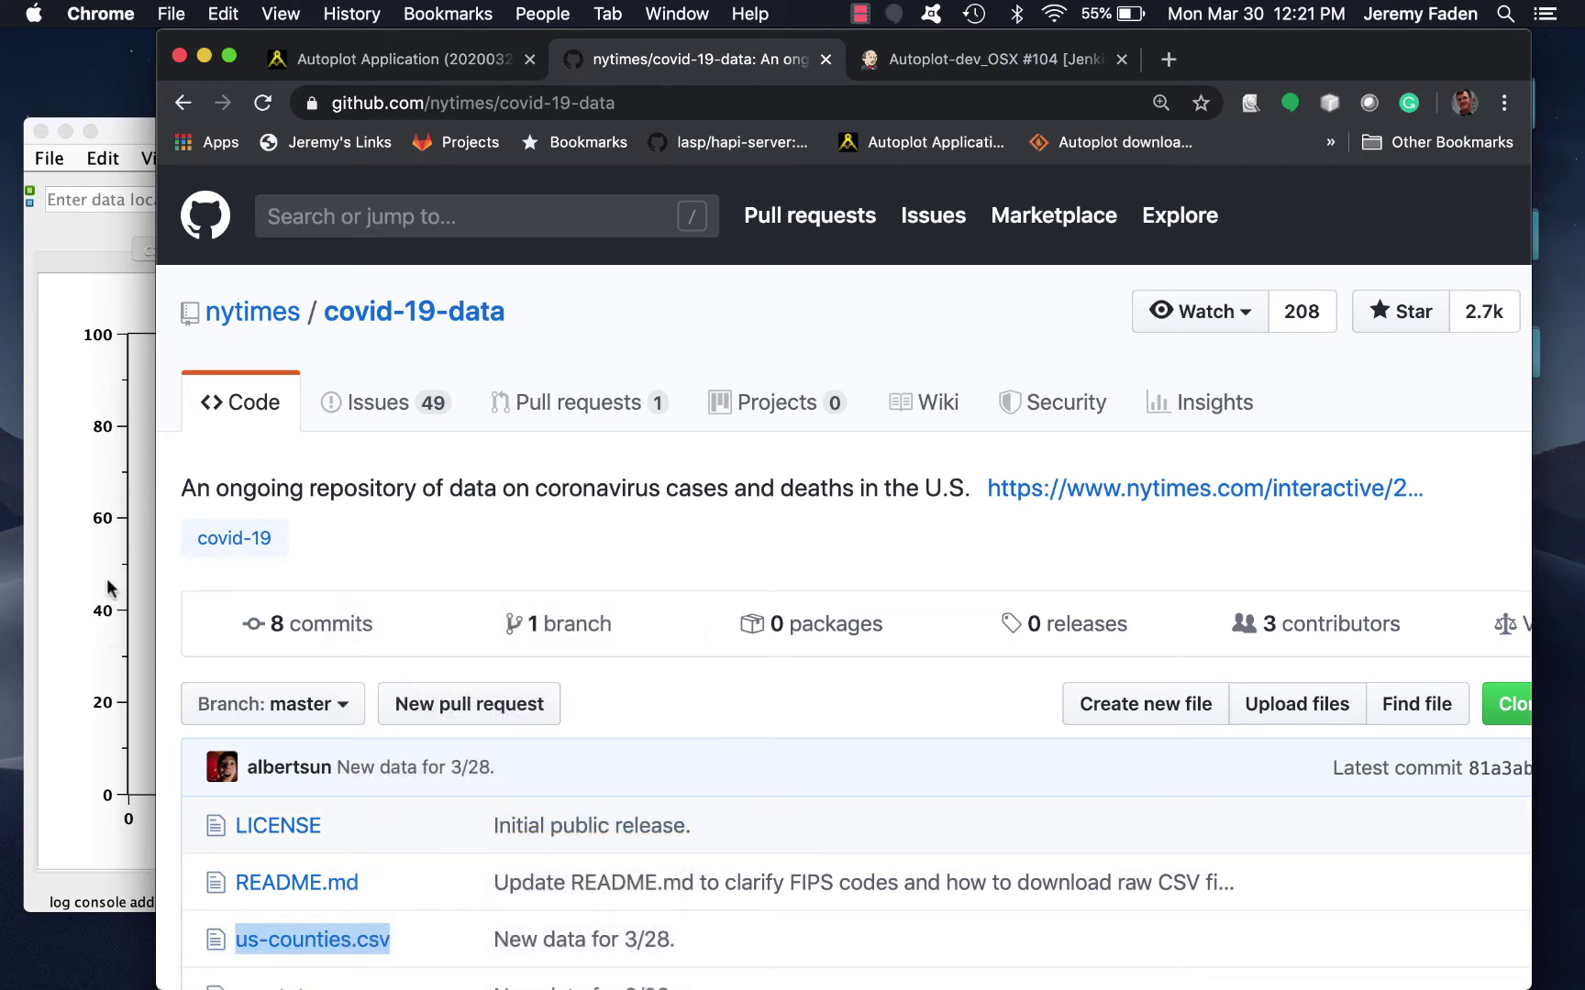
click(92, 199)
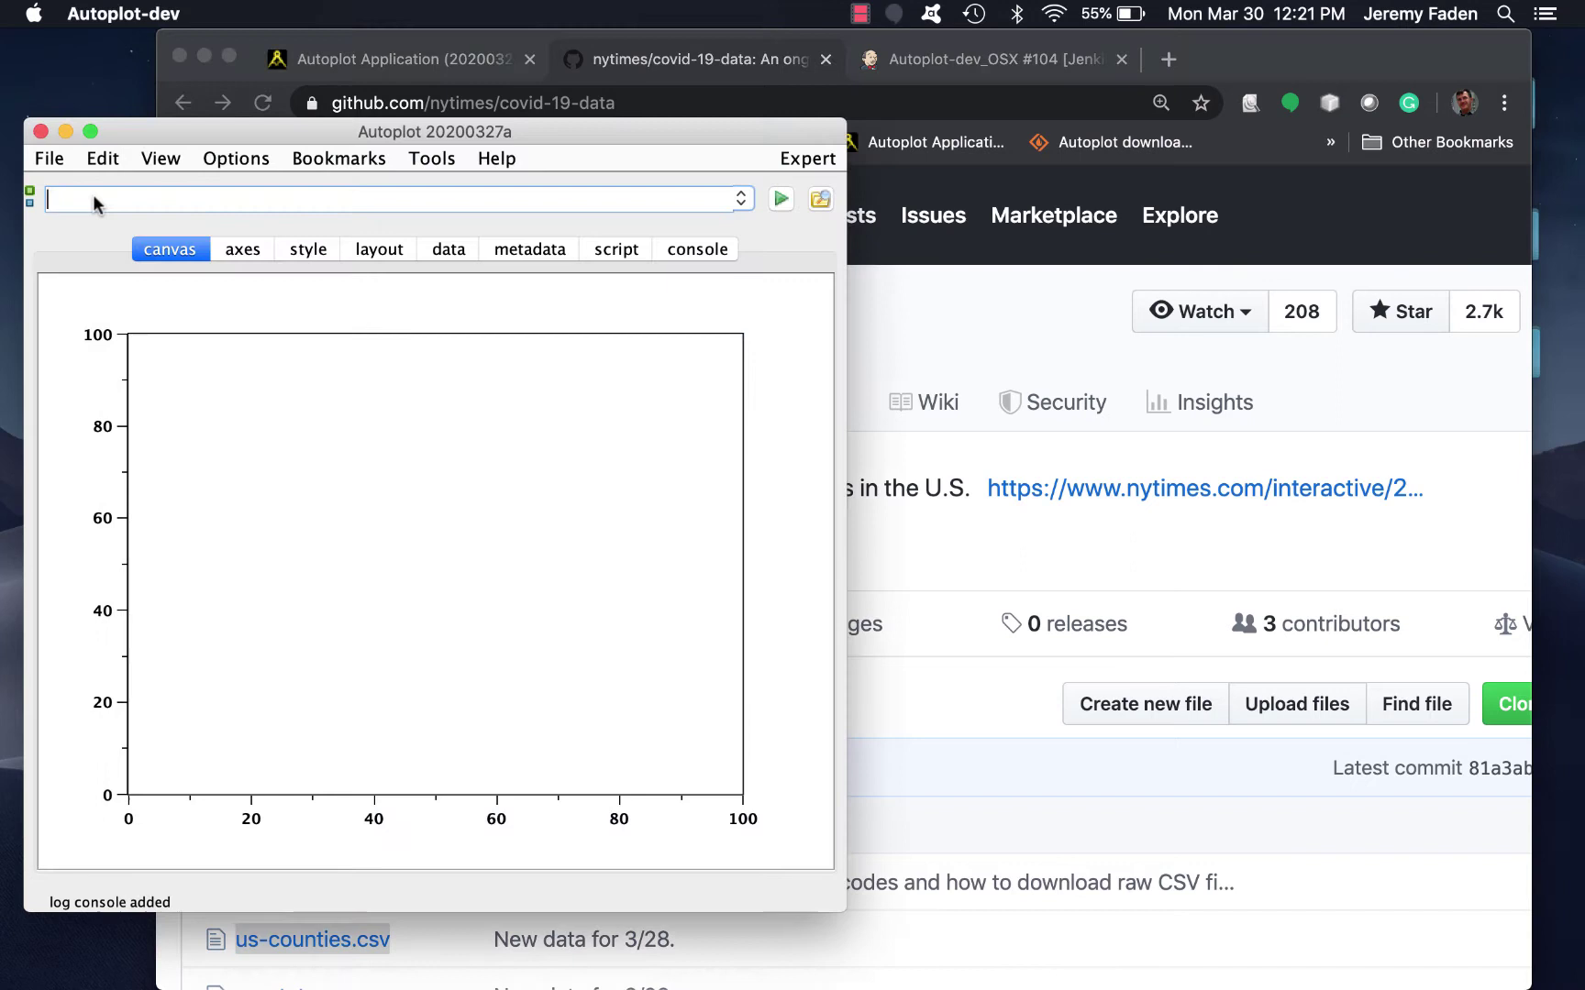
key(super+v)
key(BackSpace)
key(BackSpace)
key(BackSpace)
key(BackSpace)
key(BackSpace)
key(BackSpace)
key(BackSpace)
key(BackSpace)
key(BackSpace)
key(BackSpace)
- Open us-counties.csv in a new tab and copy its full web address
click(967, 780)
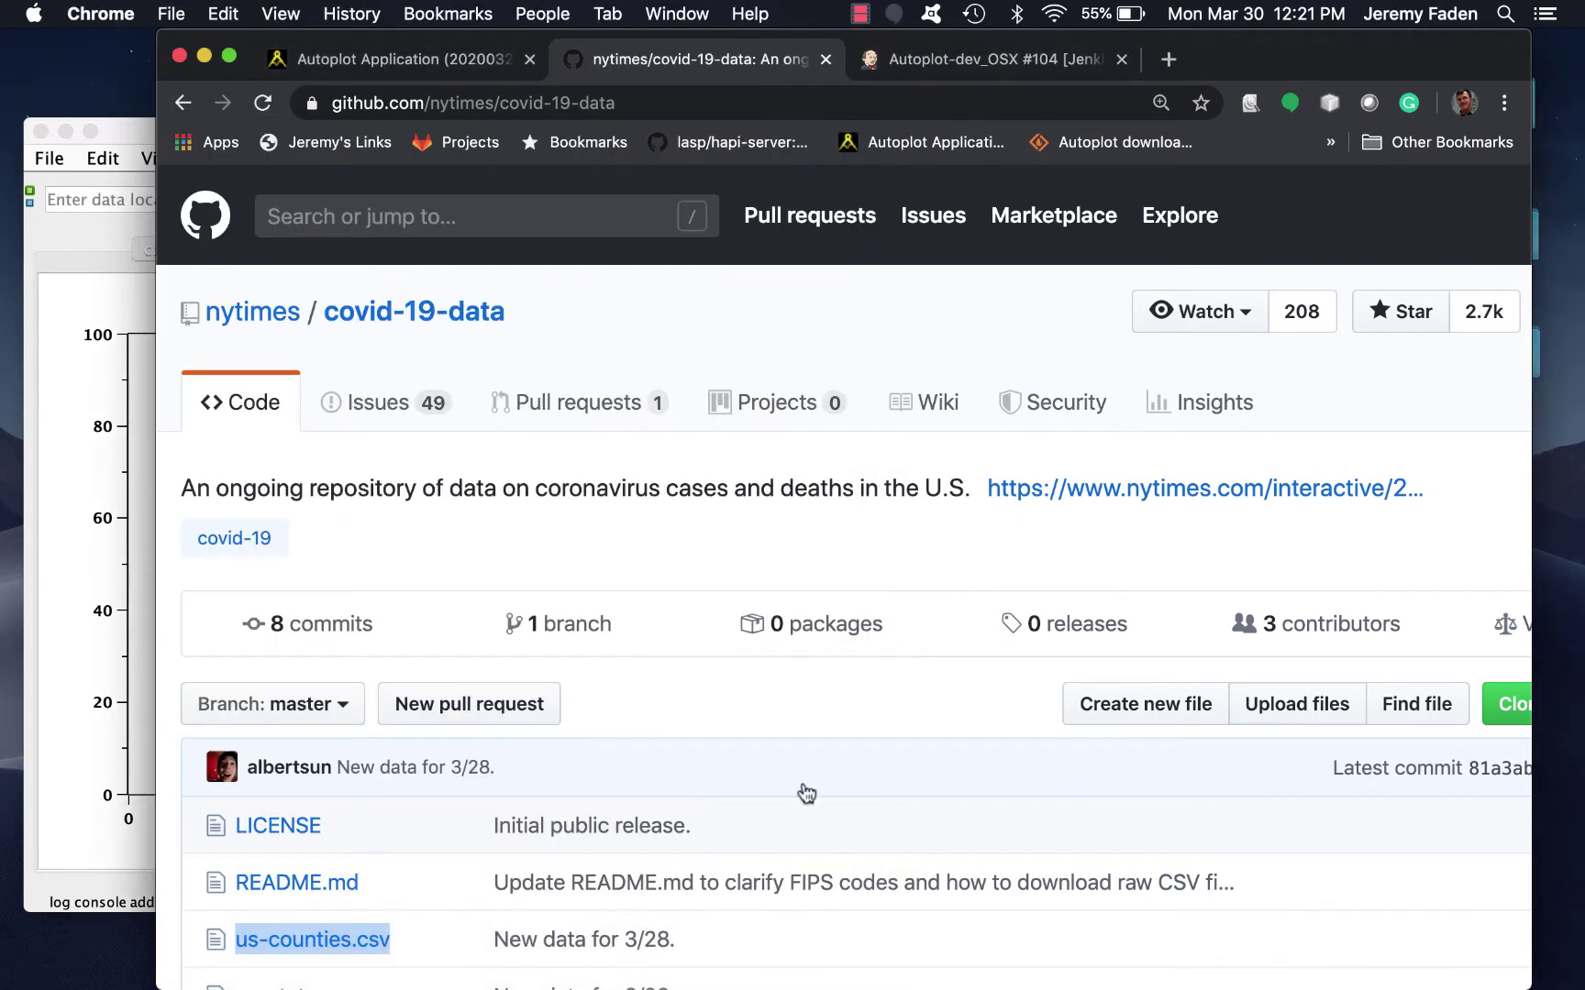
super+click(340, 938)
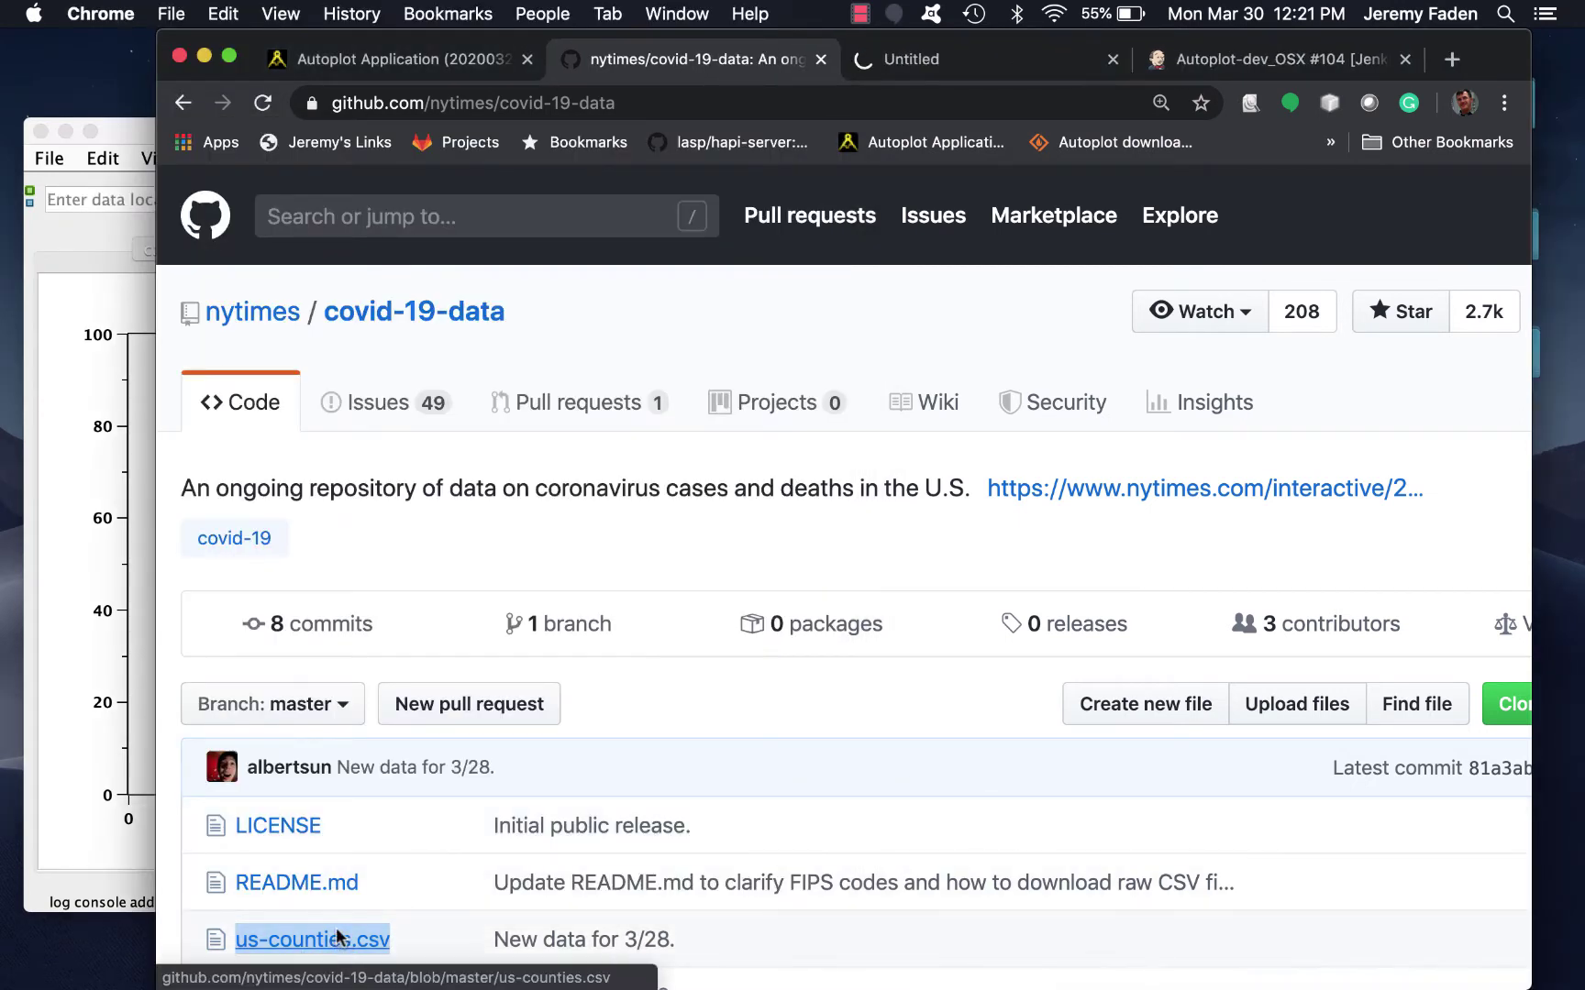
right_click(339, 937)
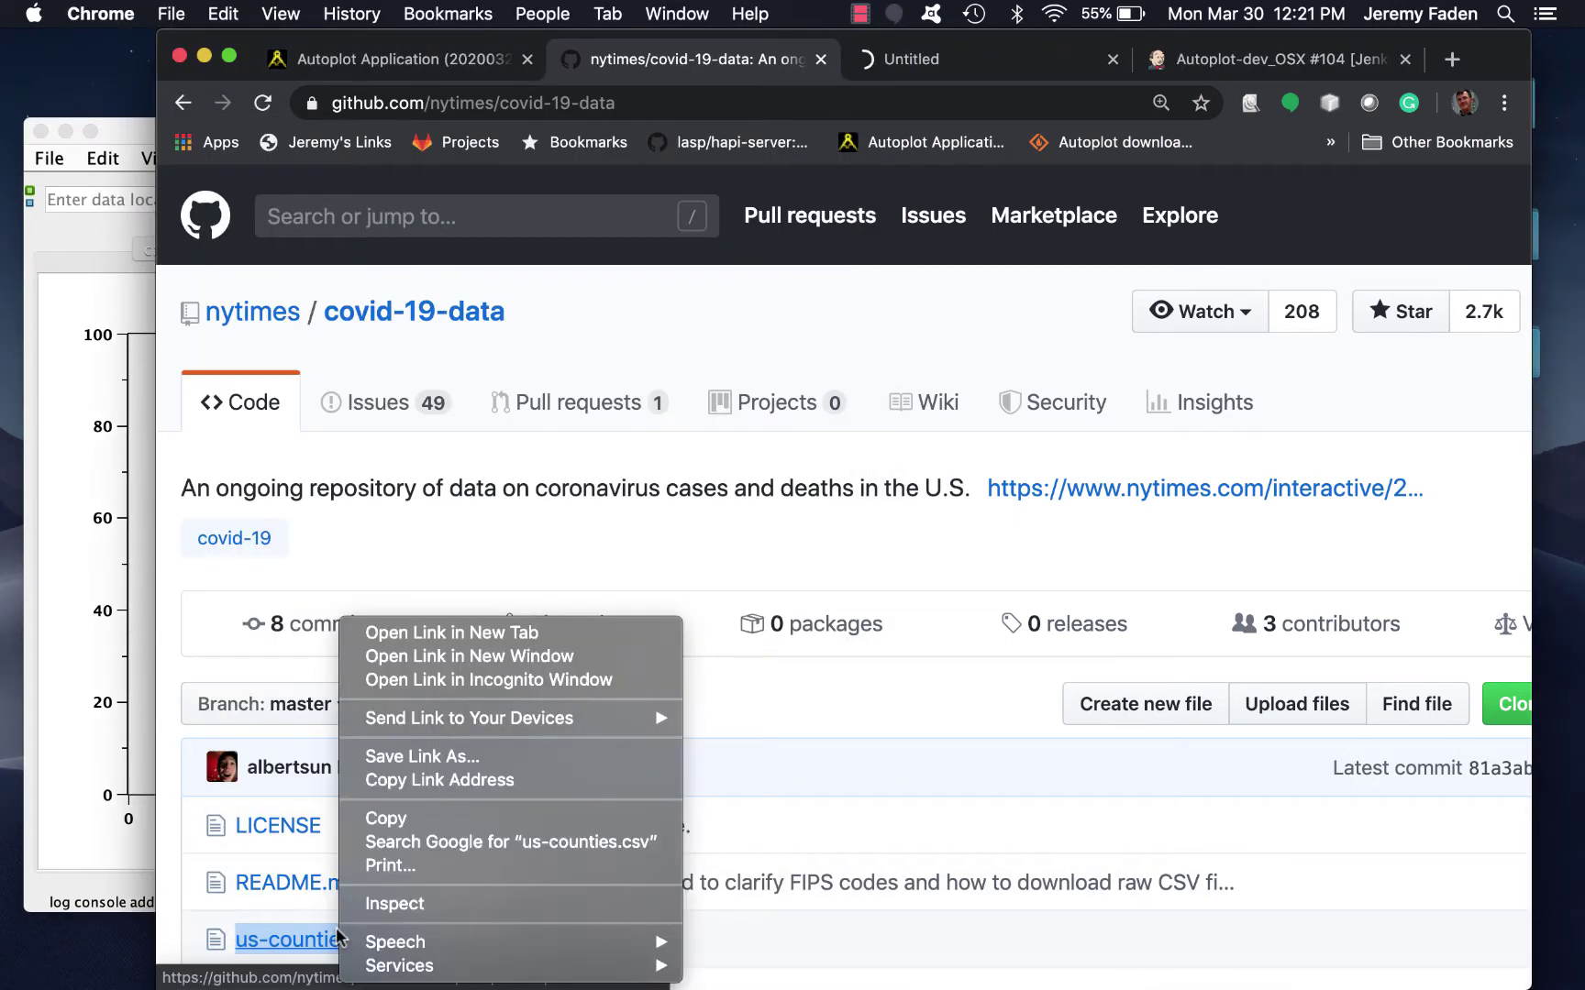
click(429, 781)
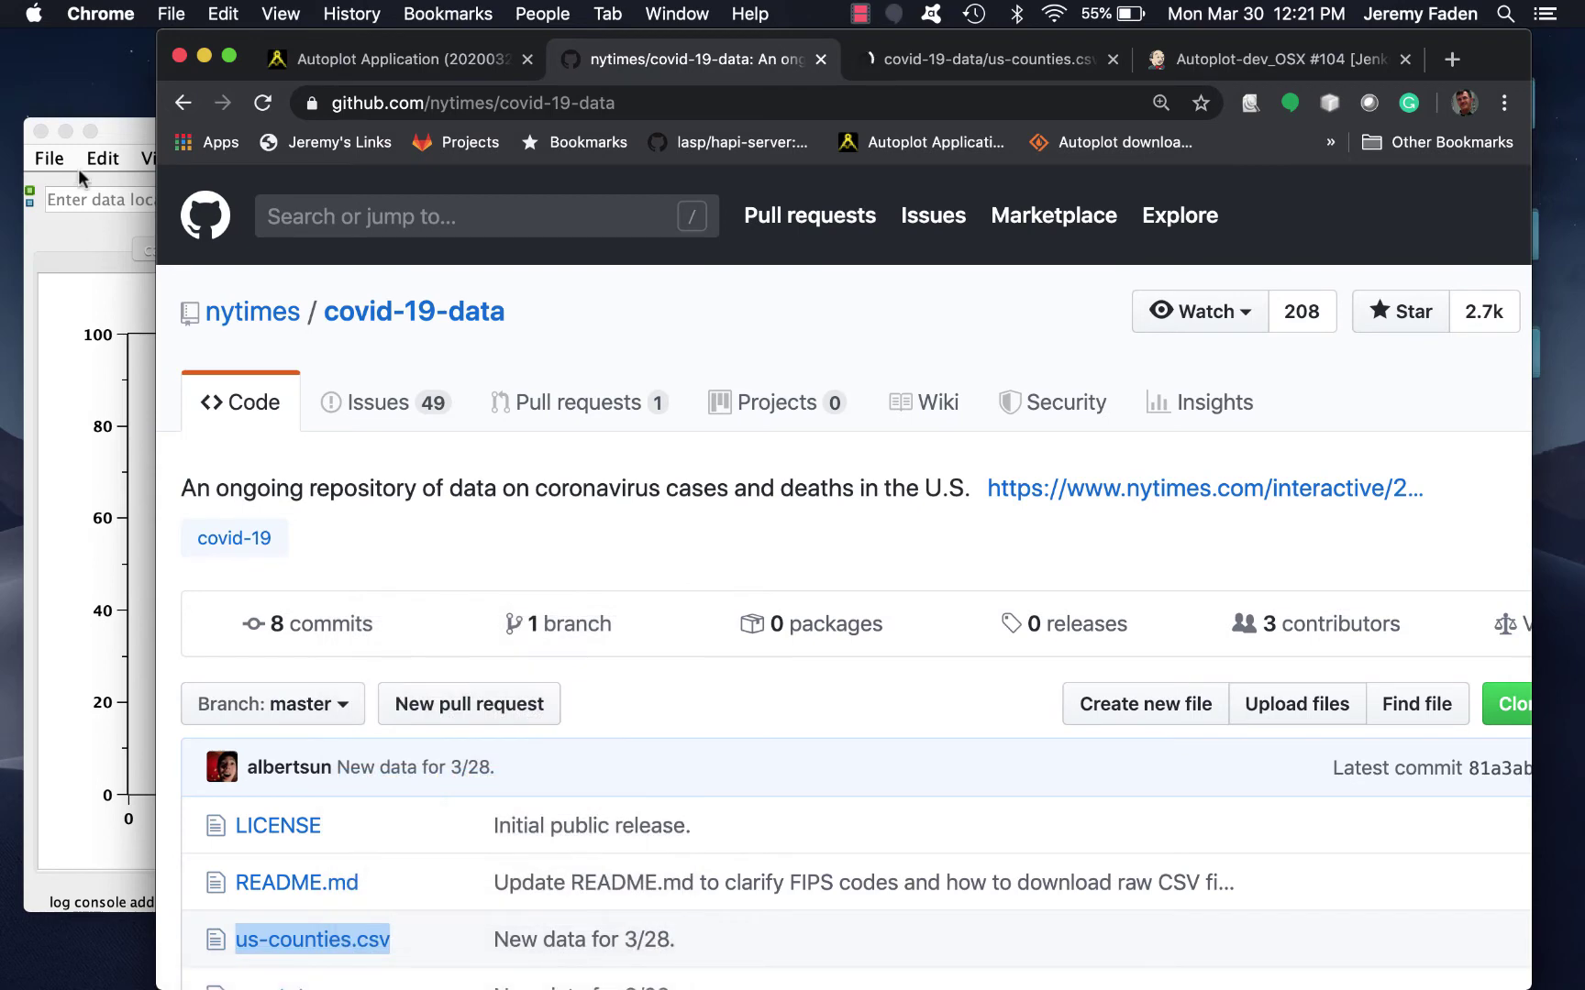
- Paste the us-counties.csv GitHub address as Autoplot's data location and plot the deaths column
click(80, 195)
key(super+v)
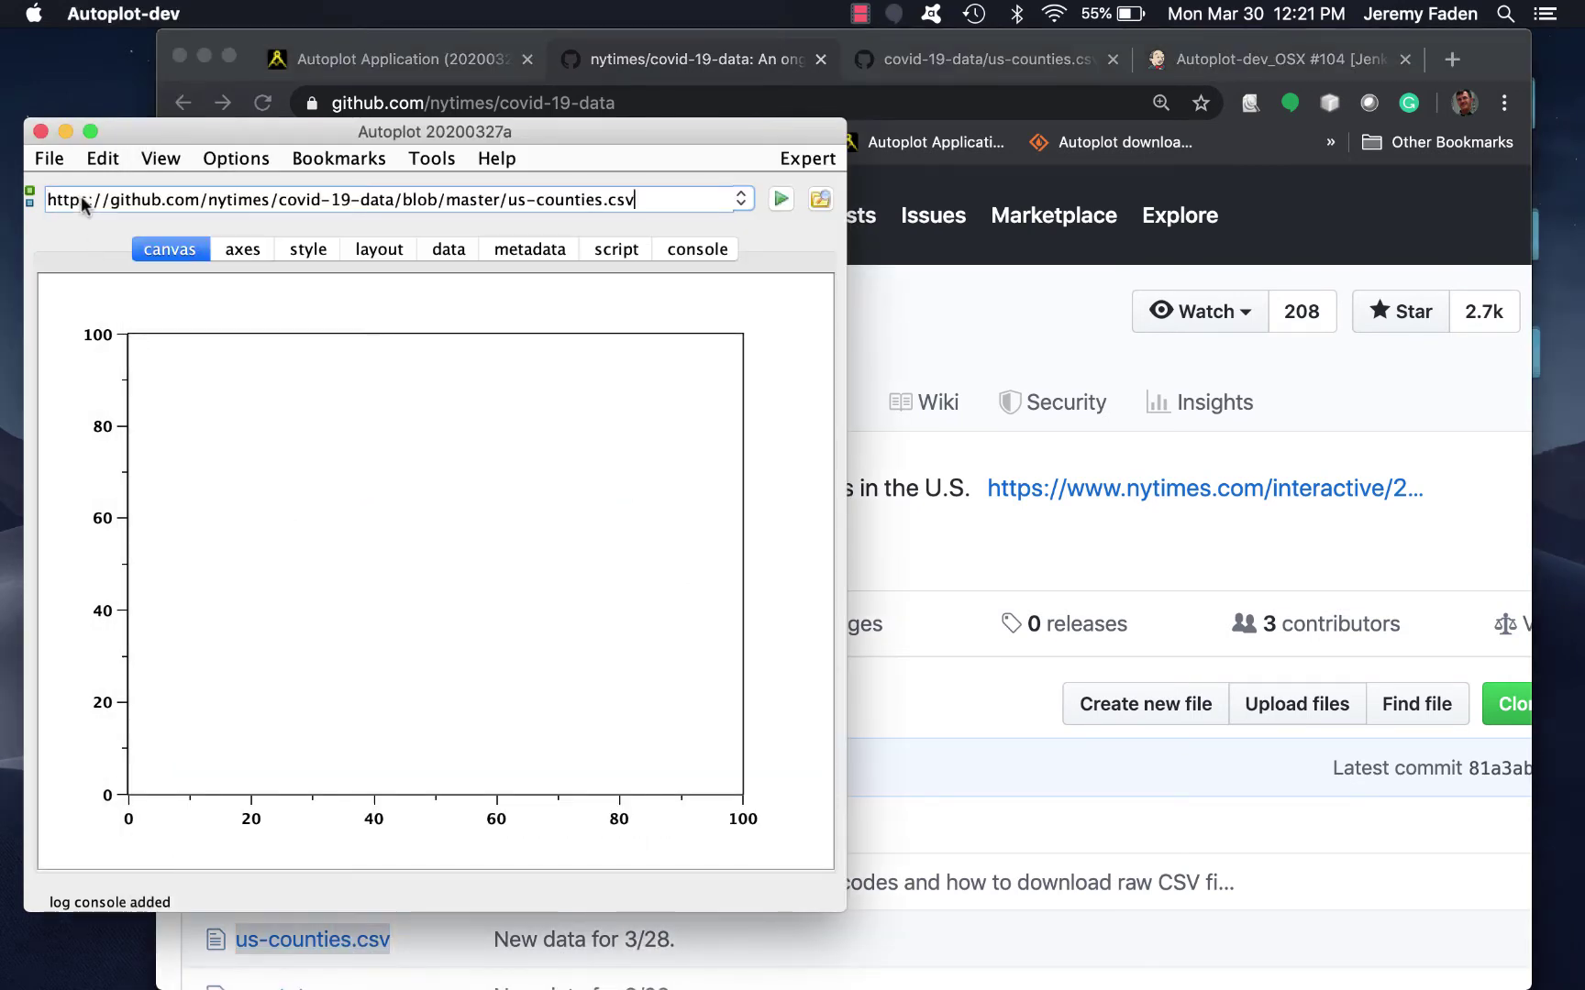
click(779, 200)
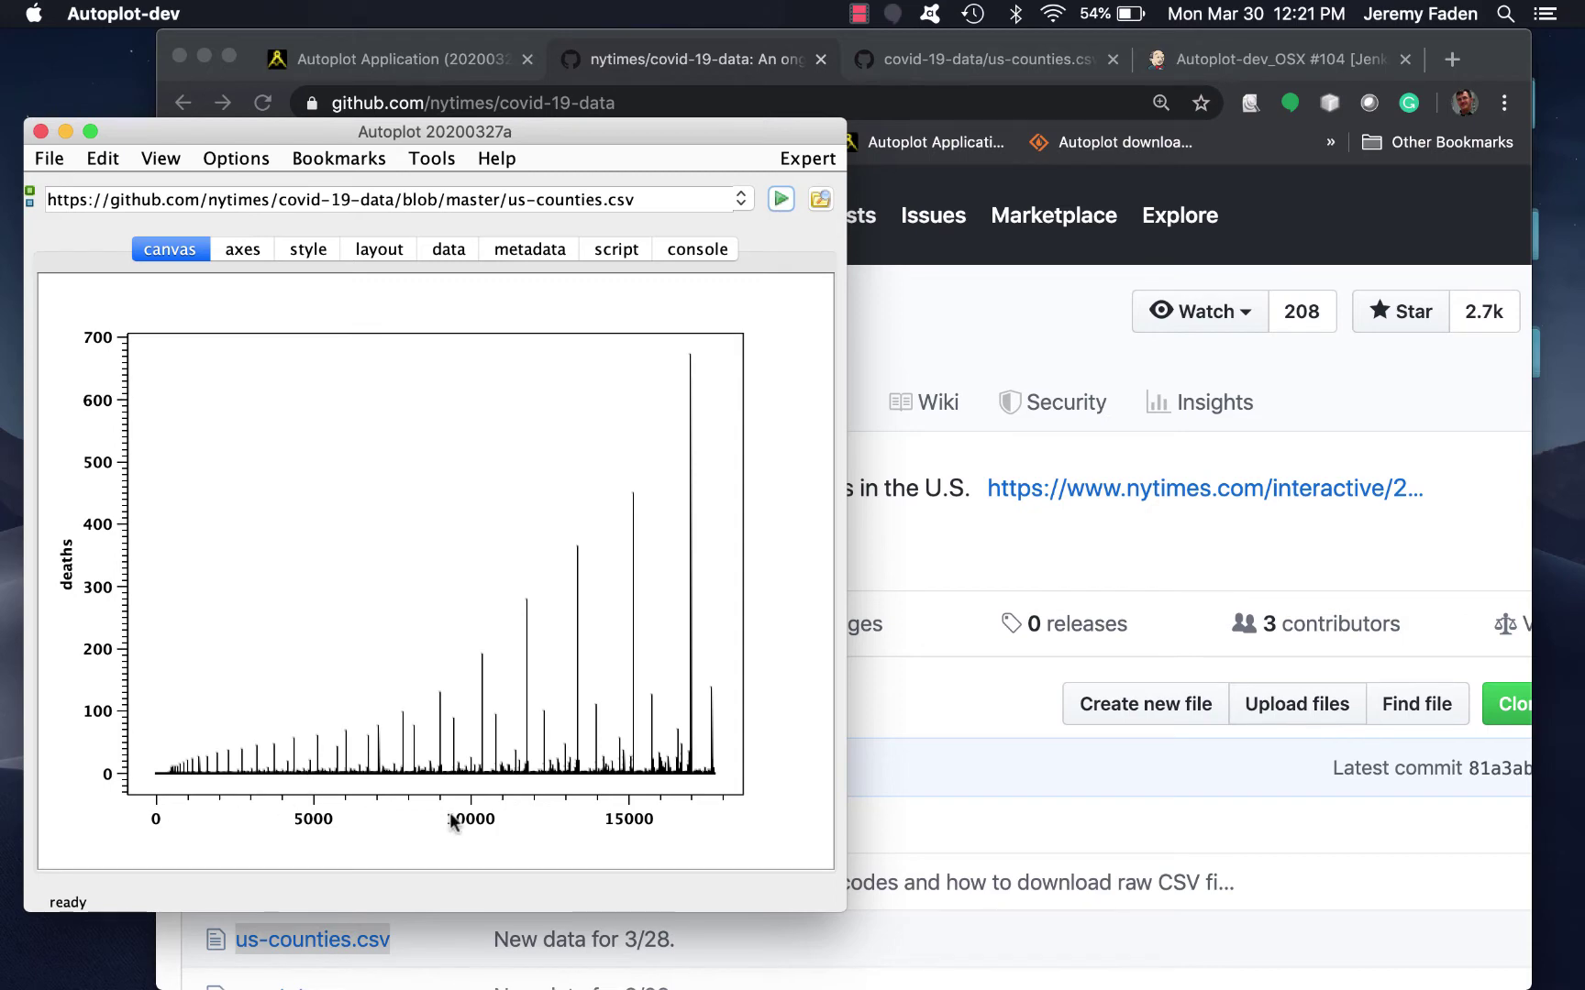
- Select the cases column in the URI editor and plot it instead of deaths
click(819, 200)
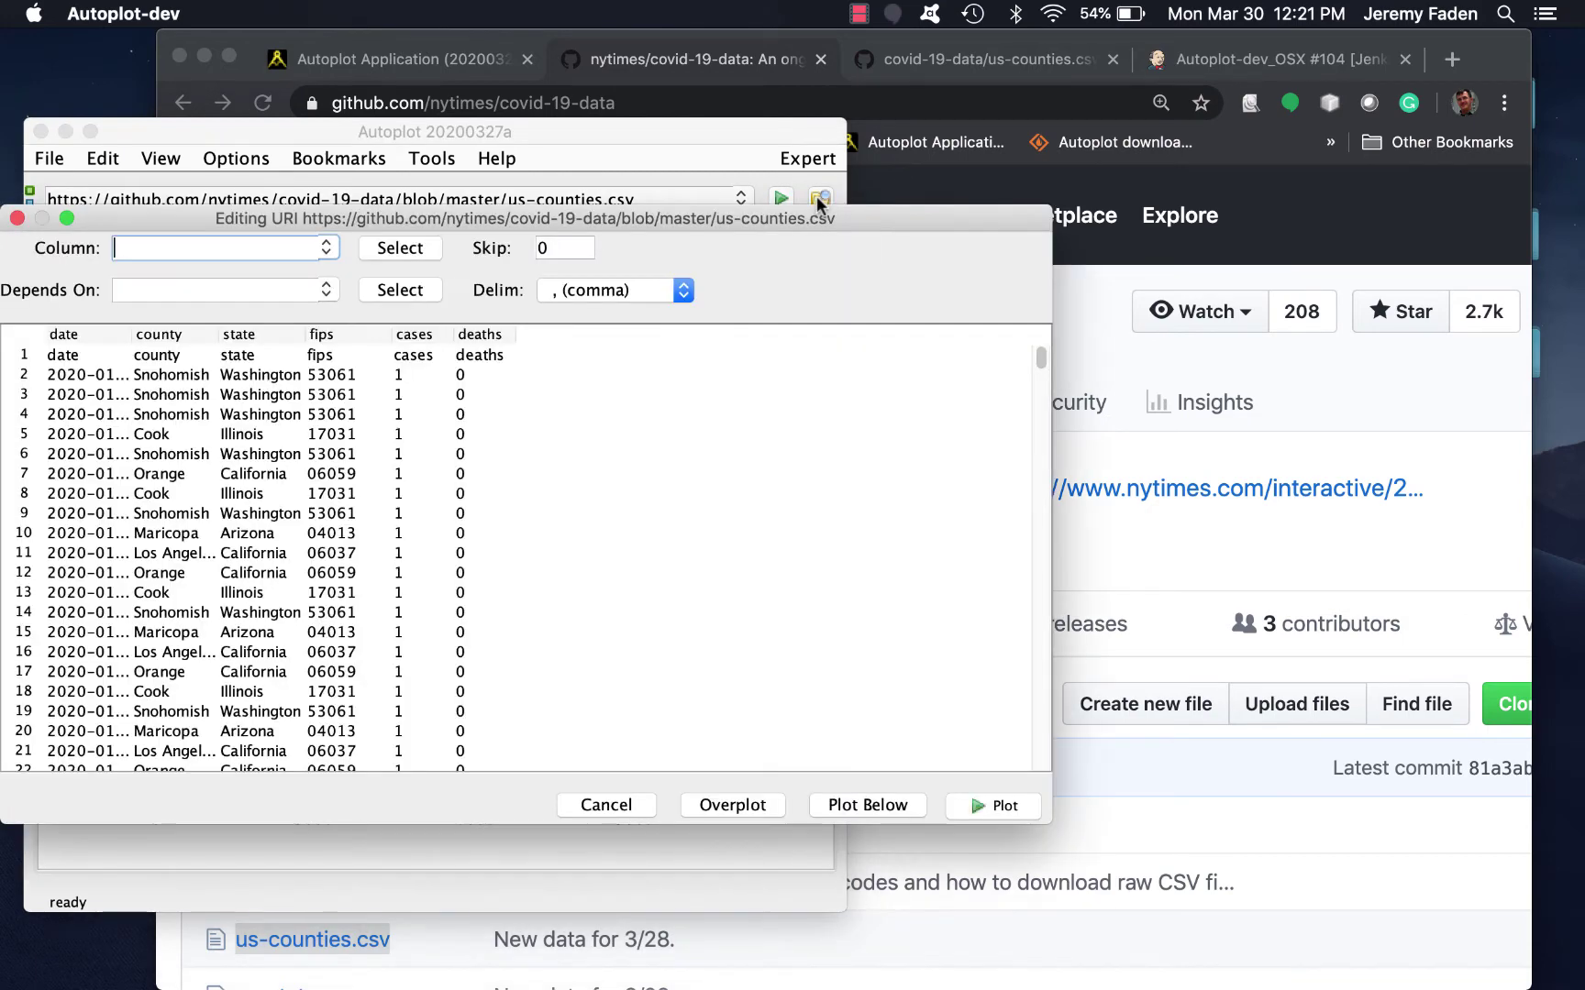
click(413, 394)
click(408, 249)
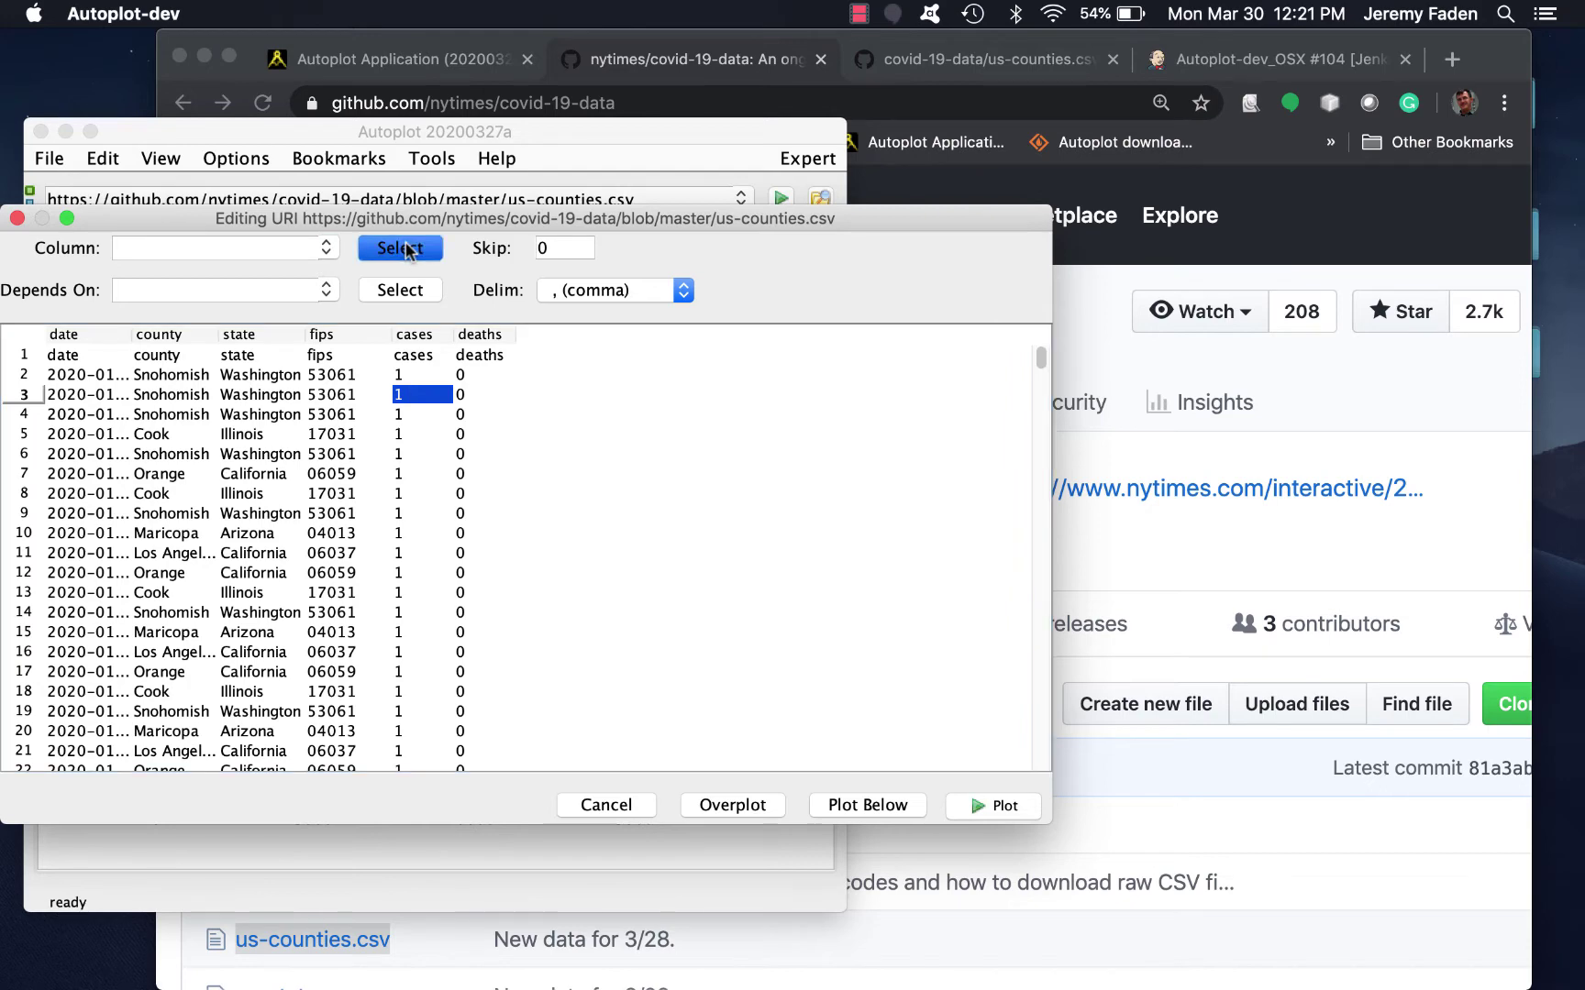
click(1013, 814)
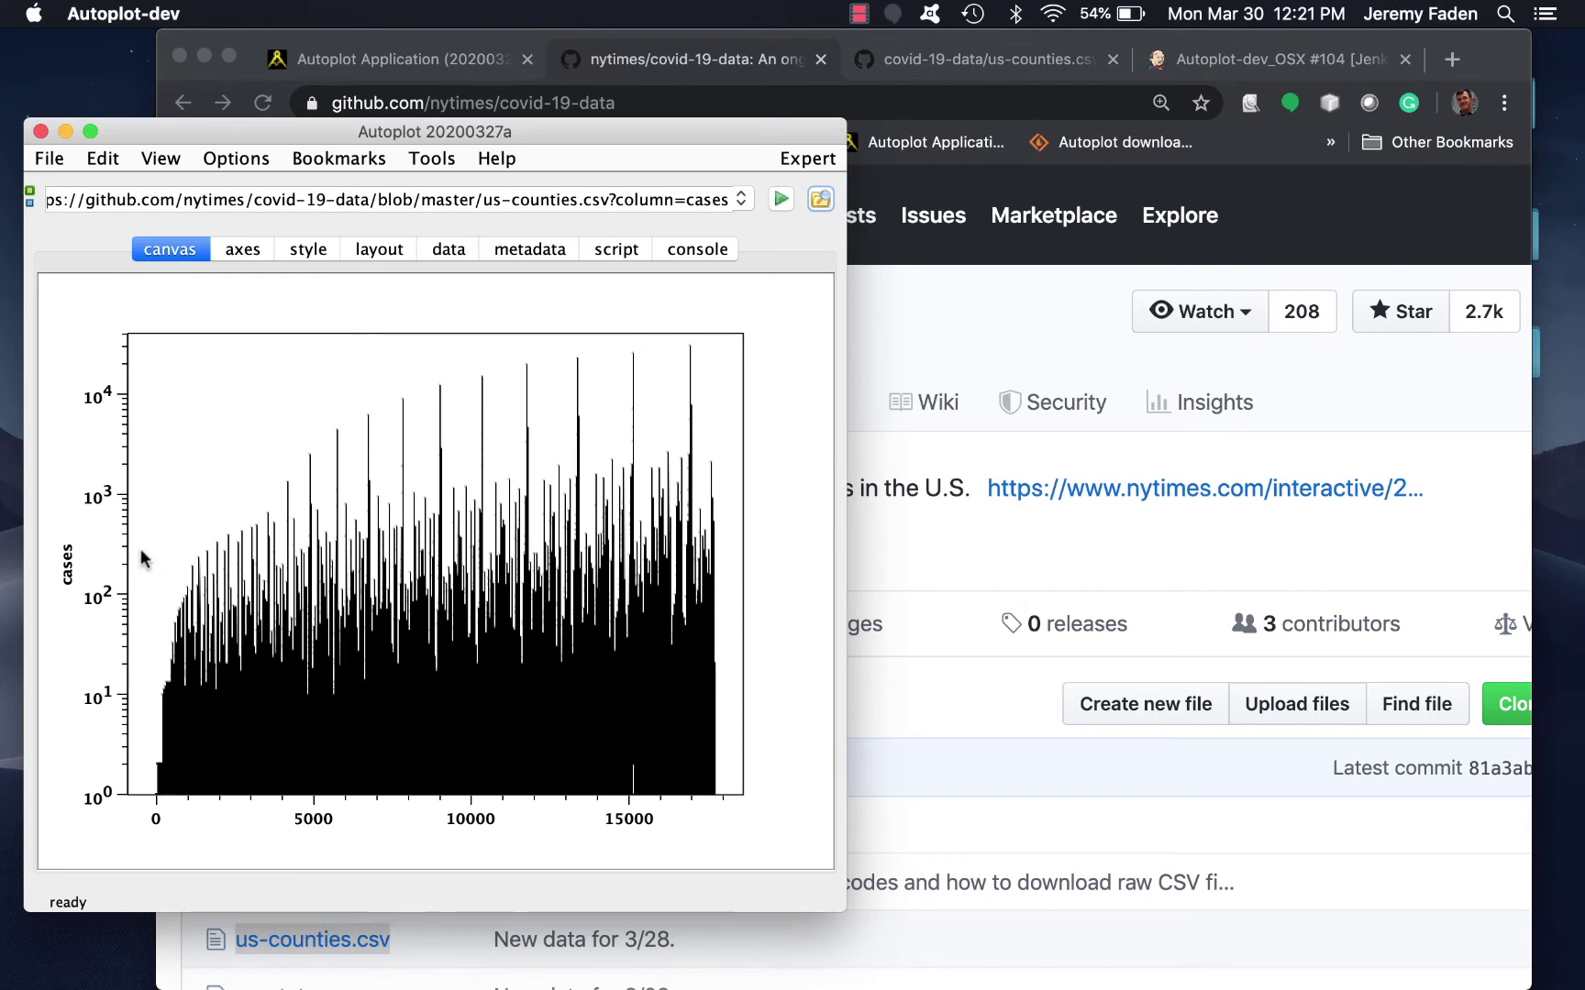
- Set the date column as Depends On and replot cases against date
click(820, 199)
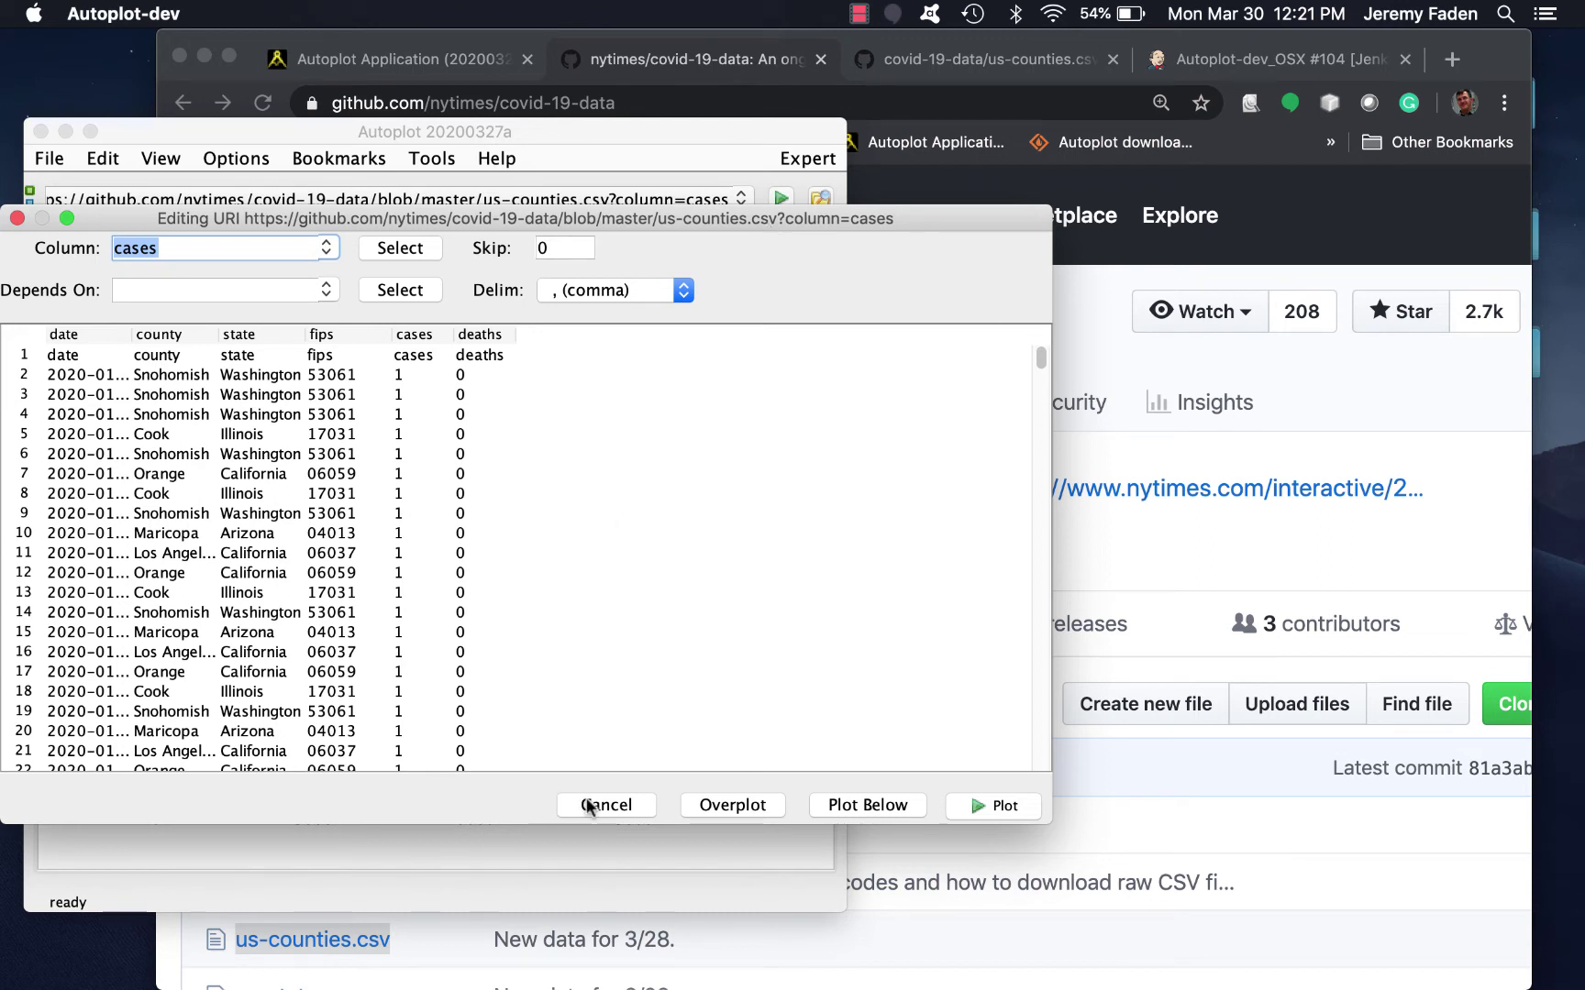
click(63, 437)
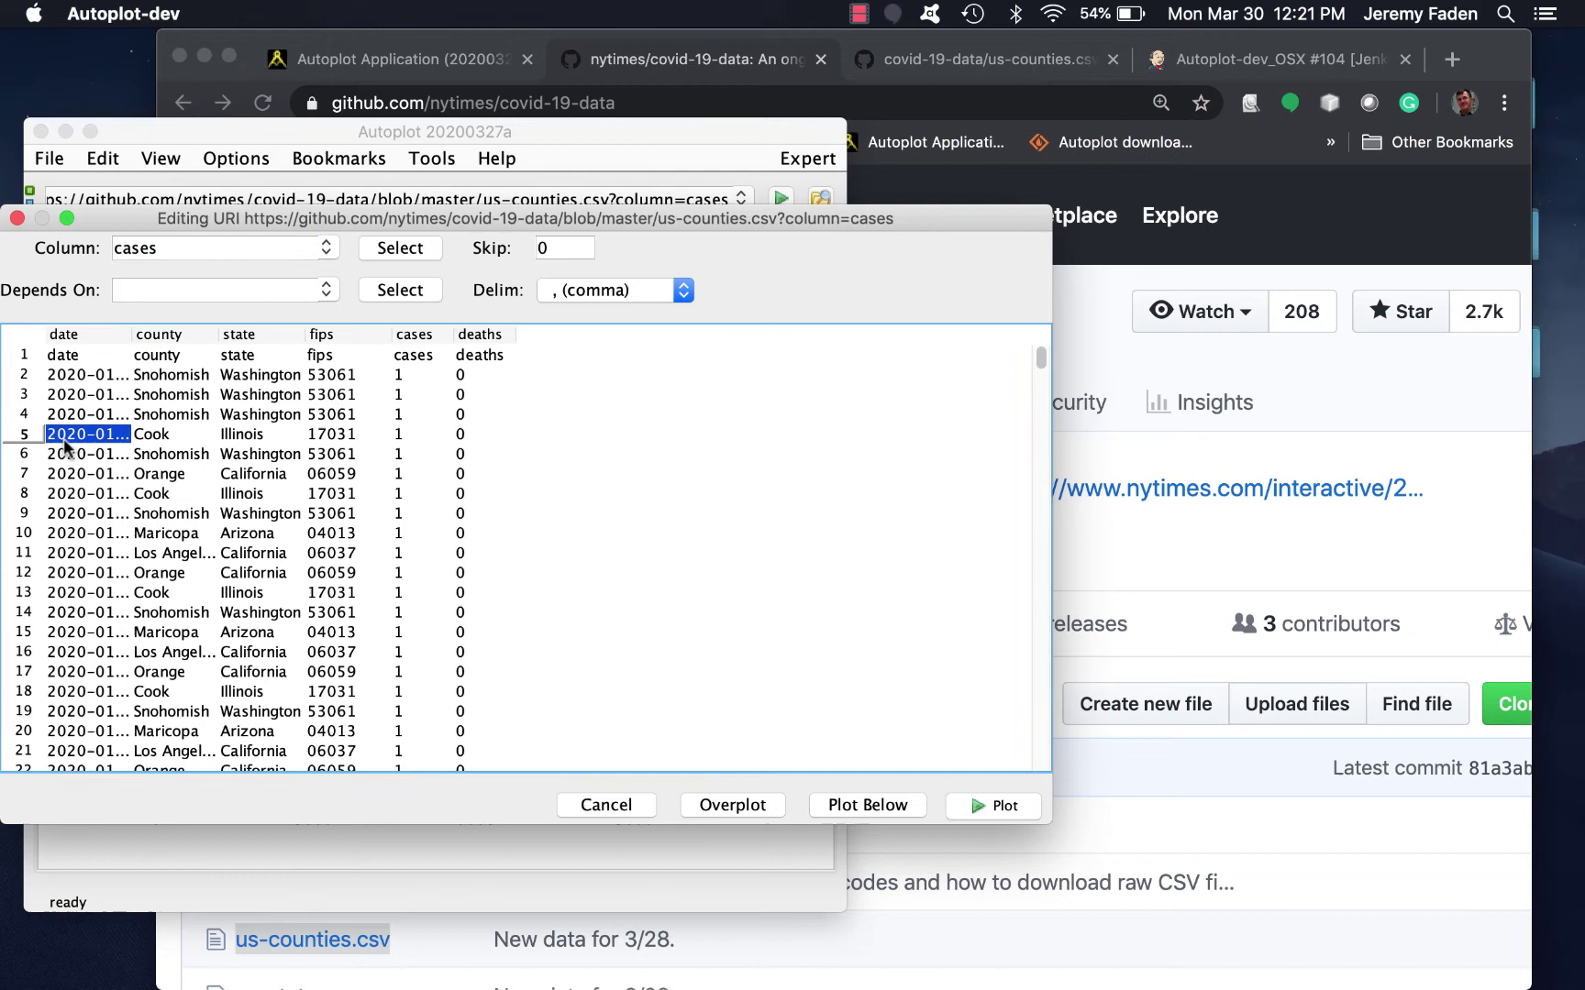
click(386, 289)
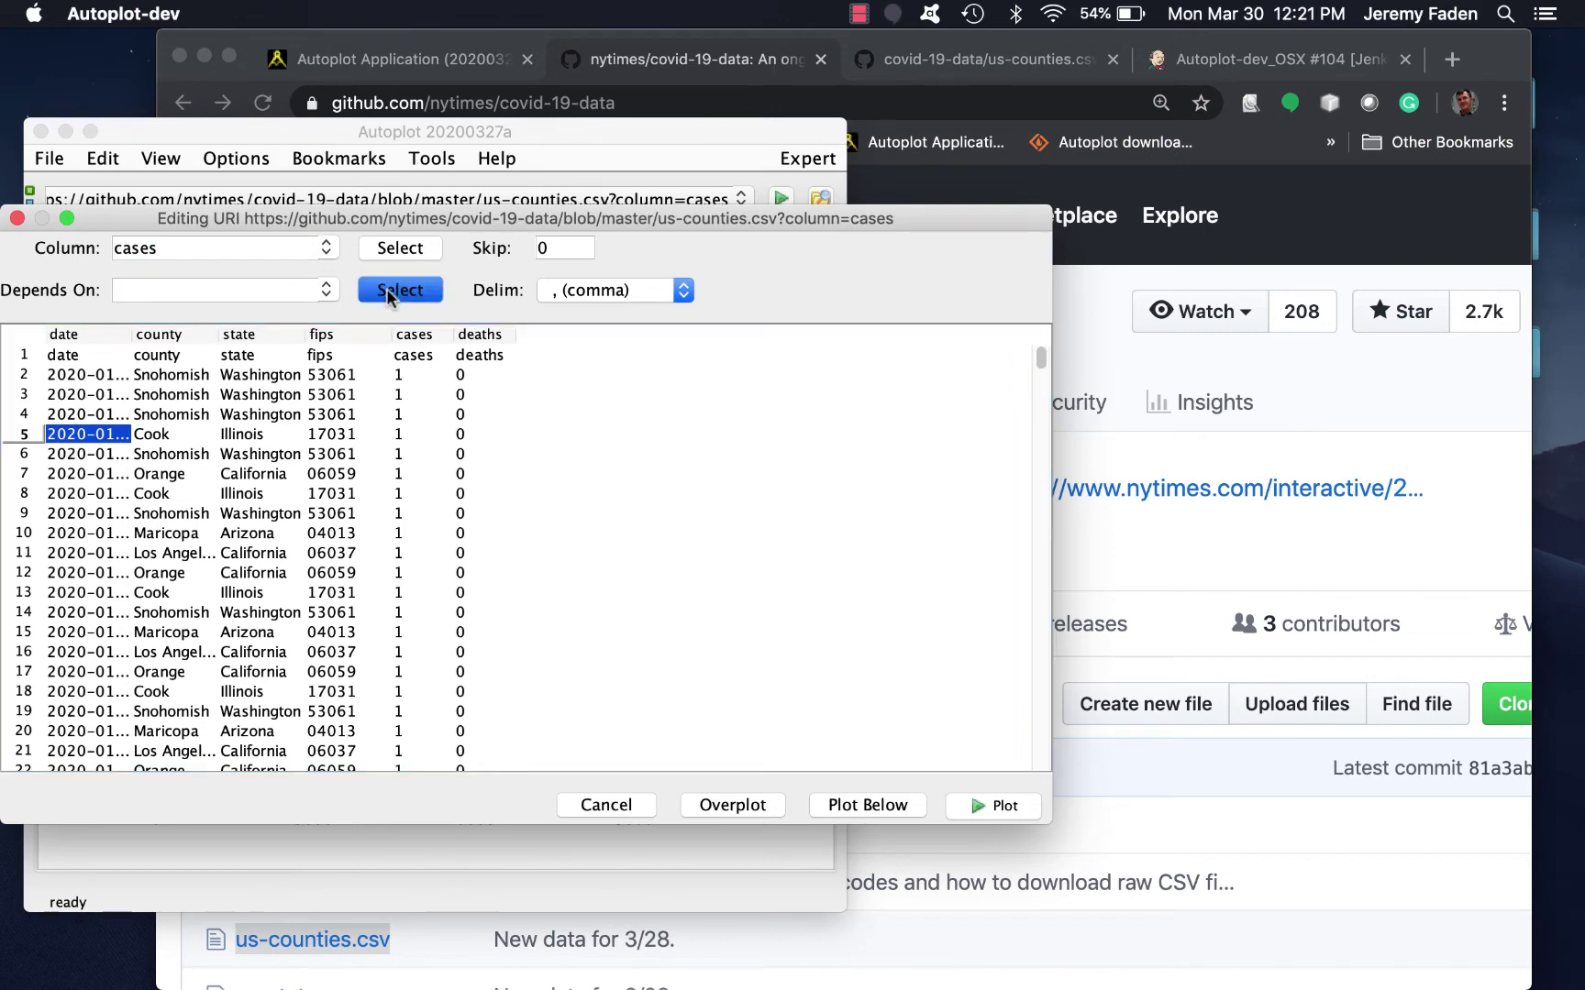
click(993, 805)
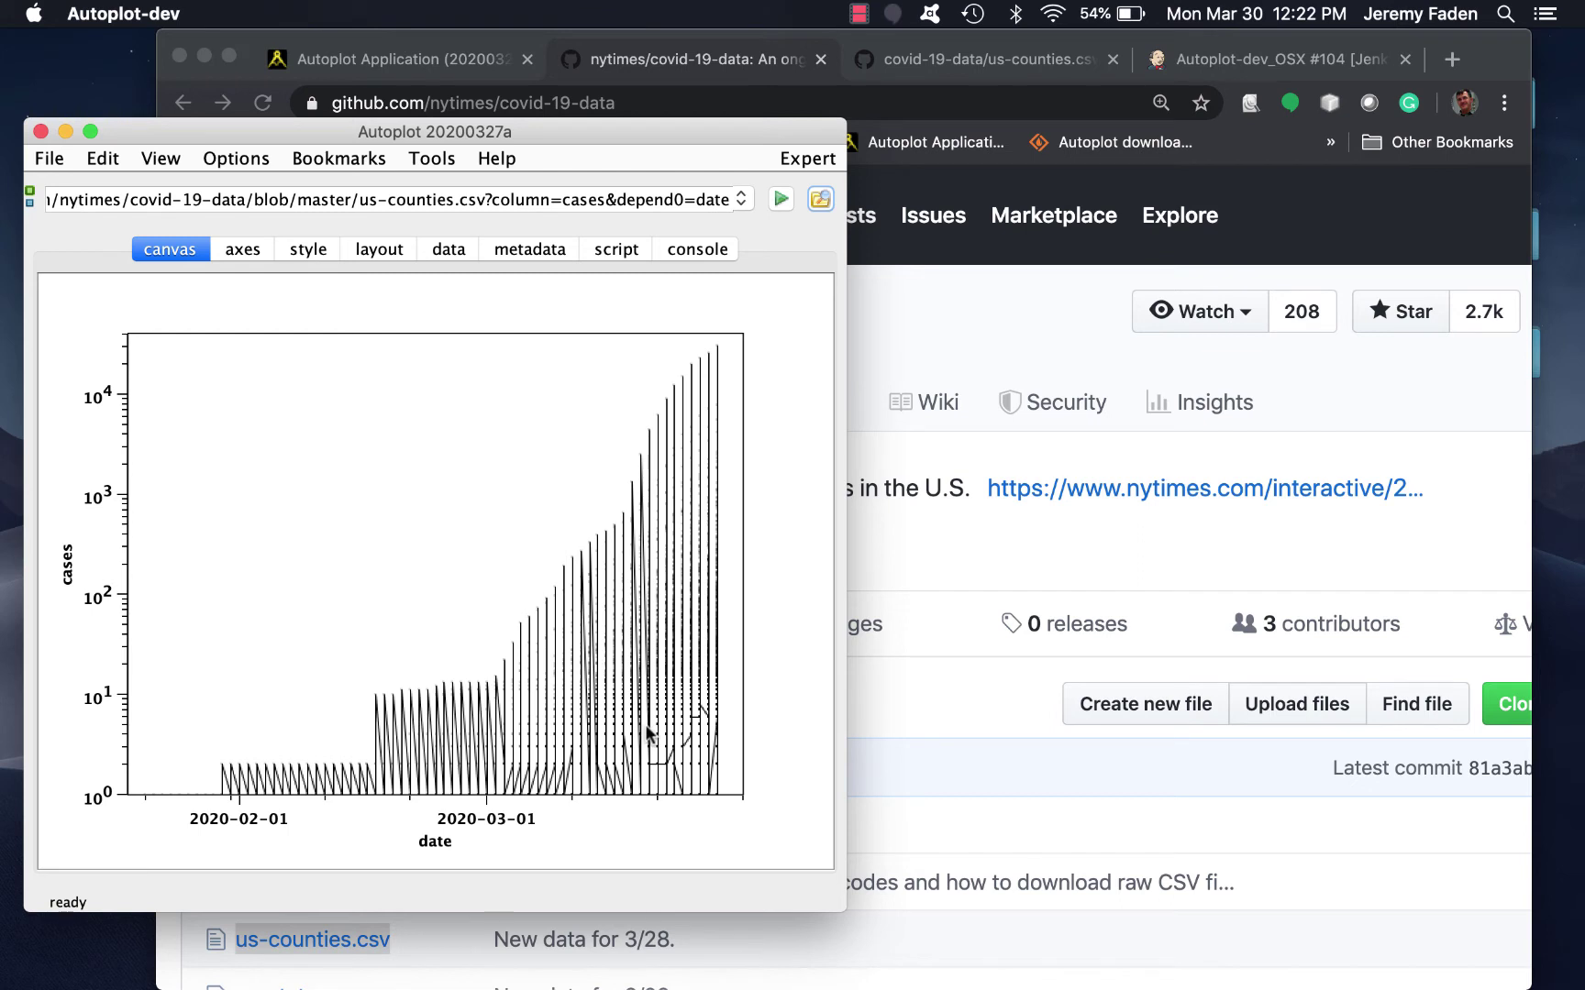
- Type 'vap+dat:' at the start of the us-counties.csv data address
click(820, 198)
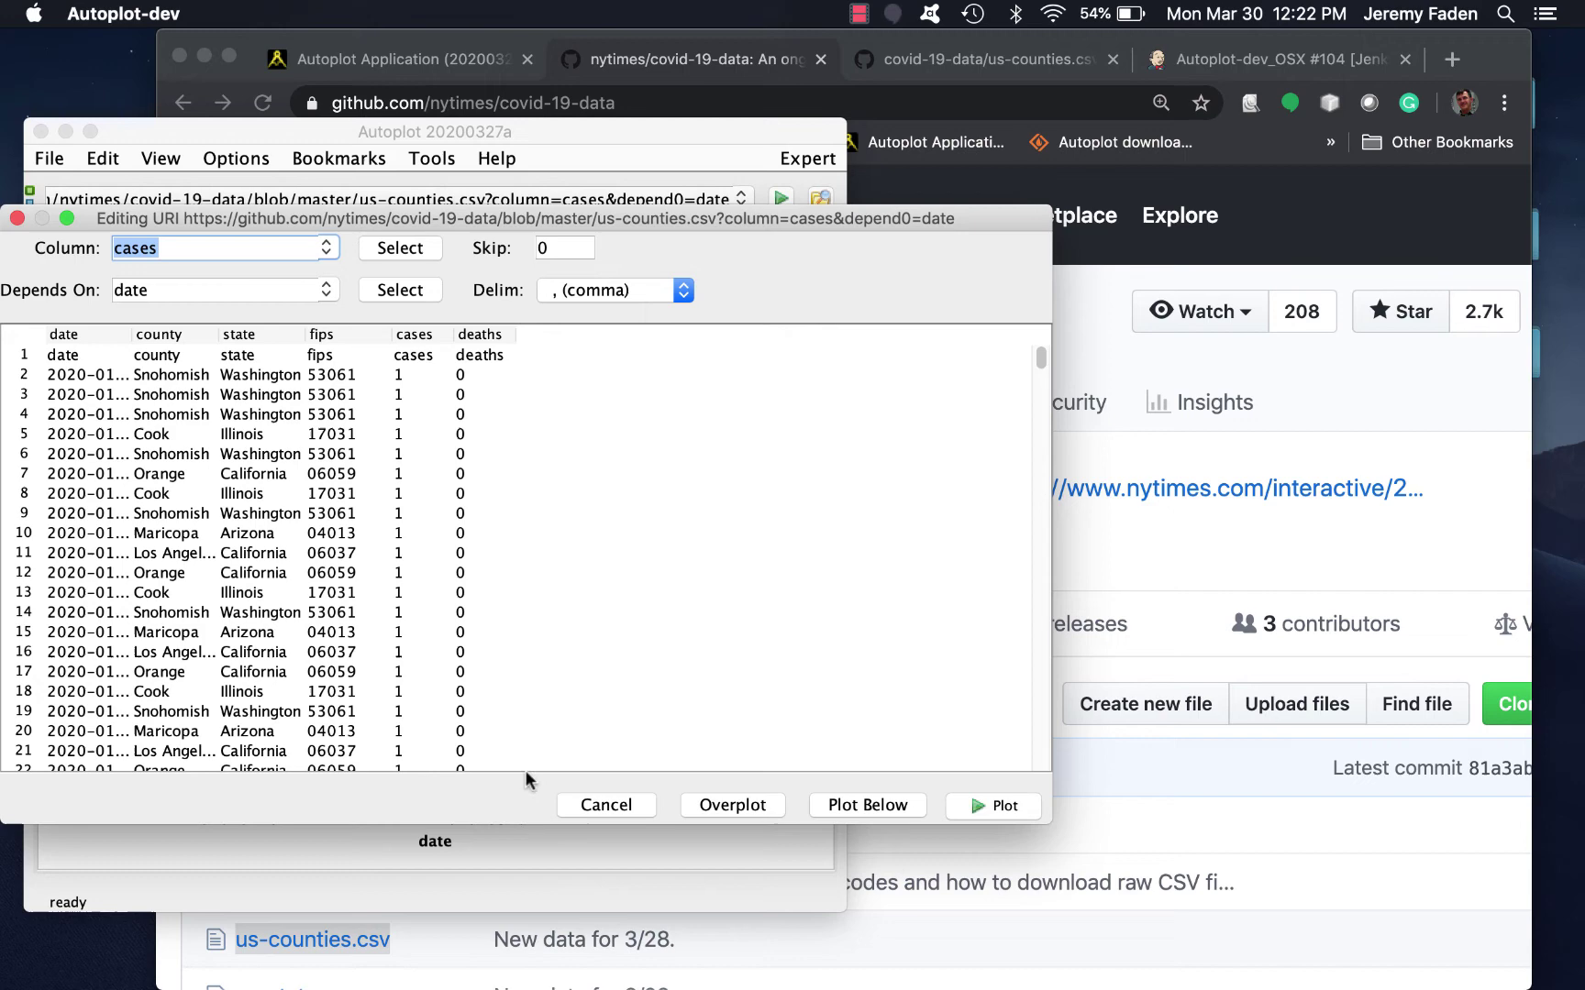
click(592, 800)
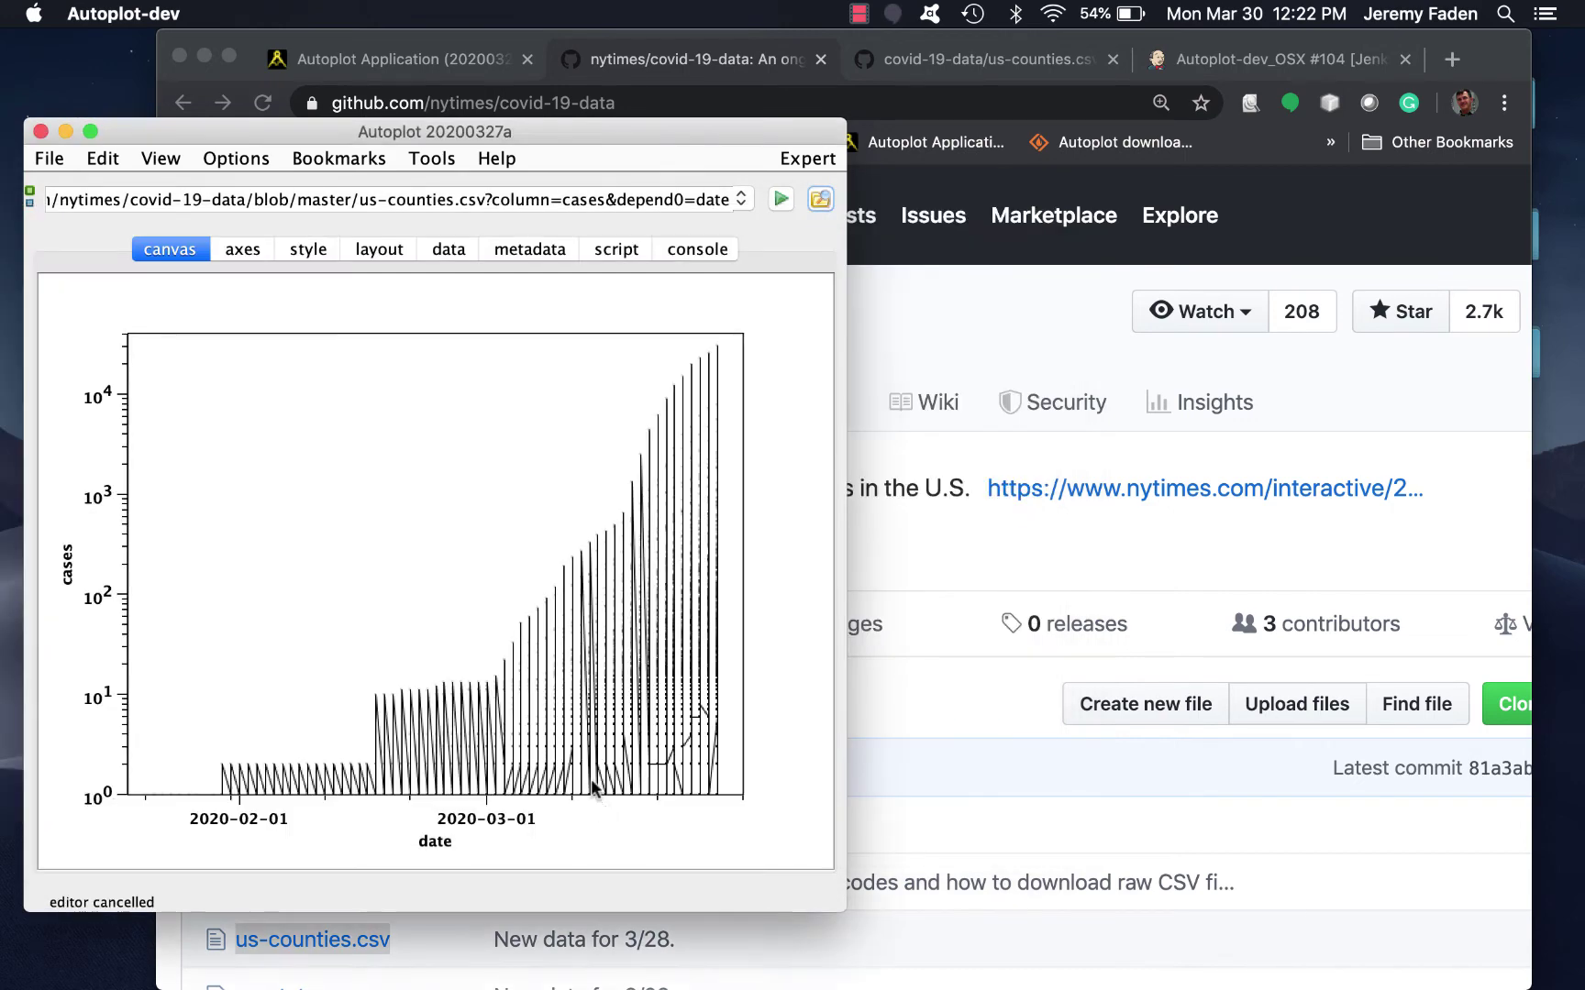
click(448, 199)
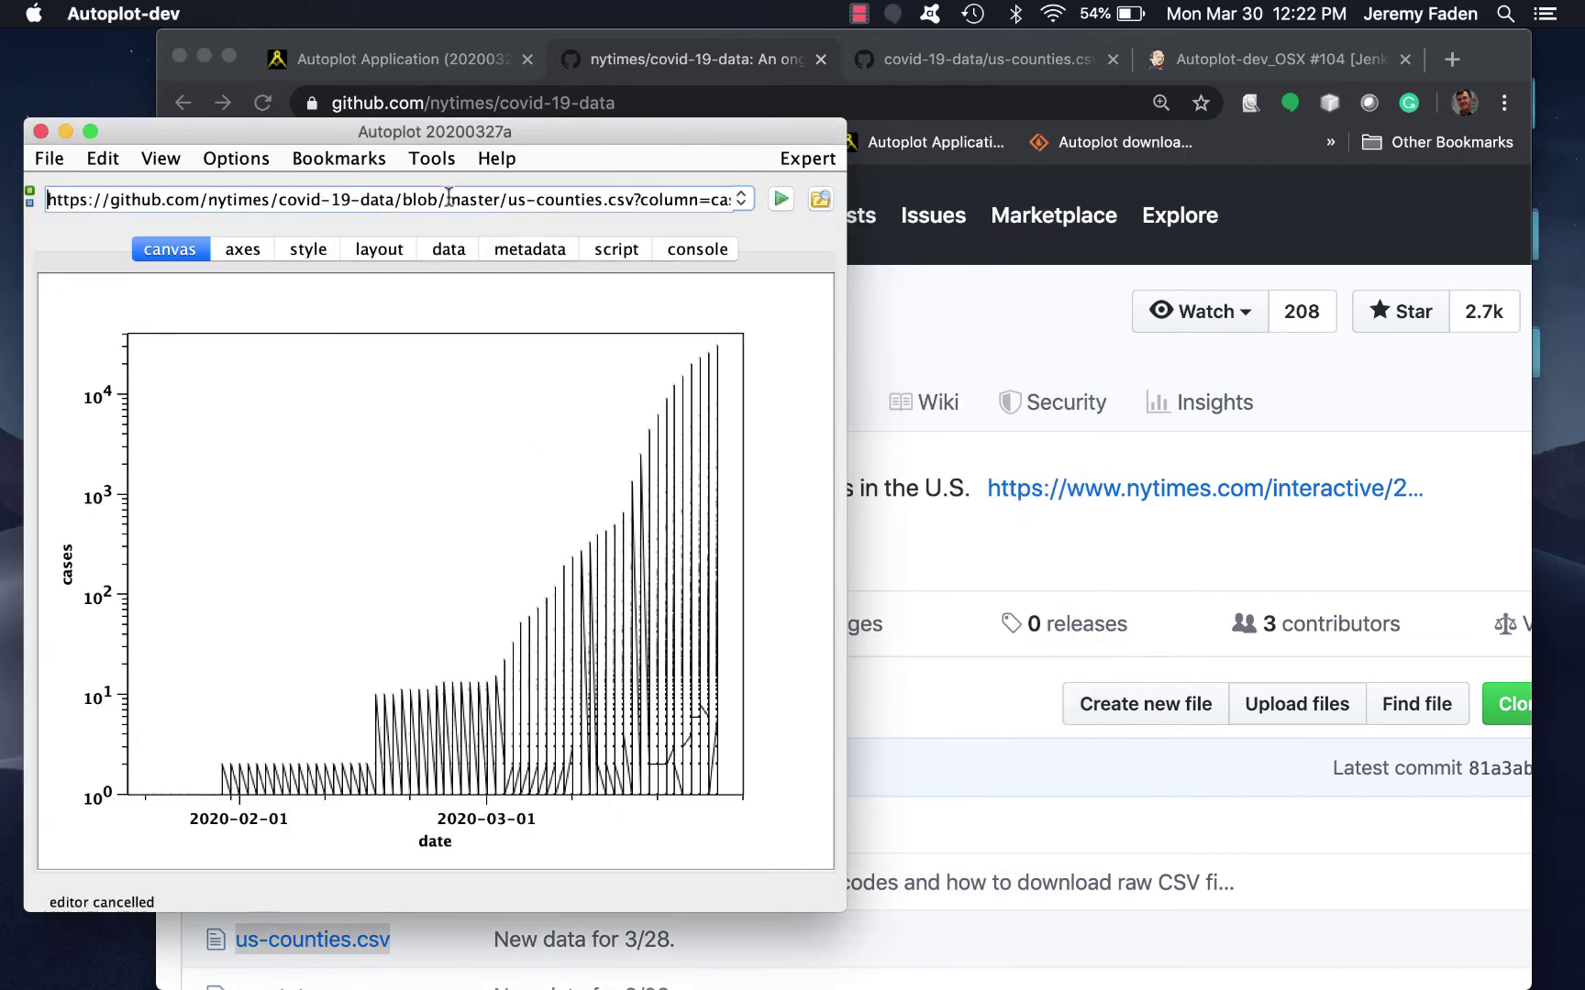
text(vap+da)
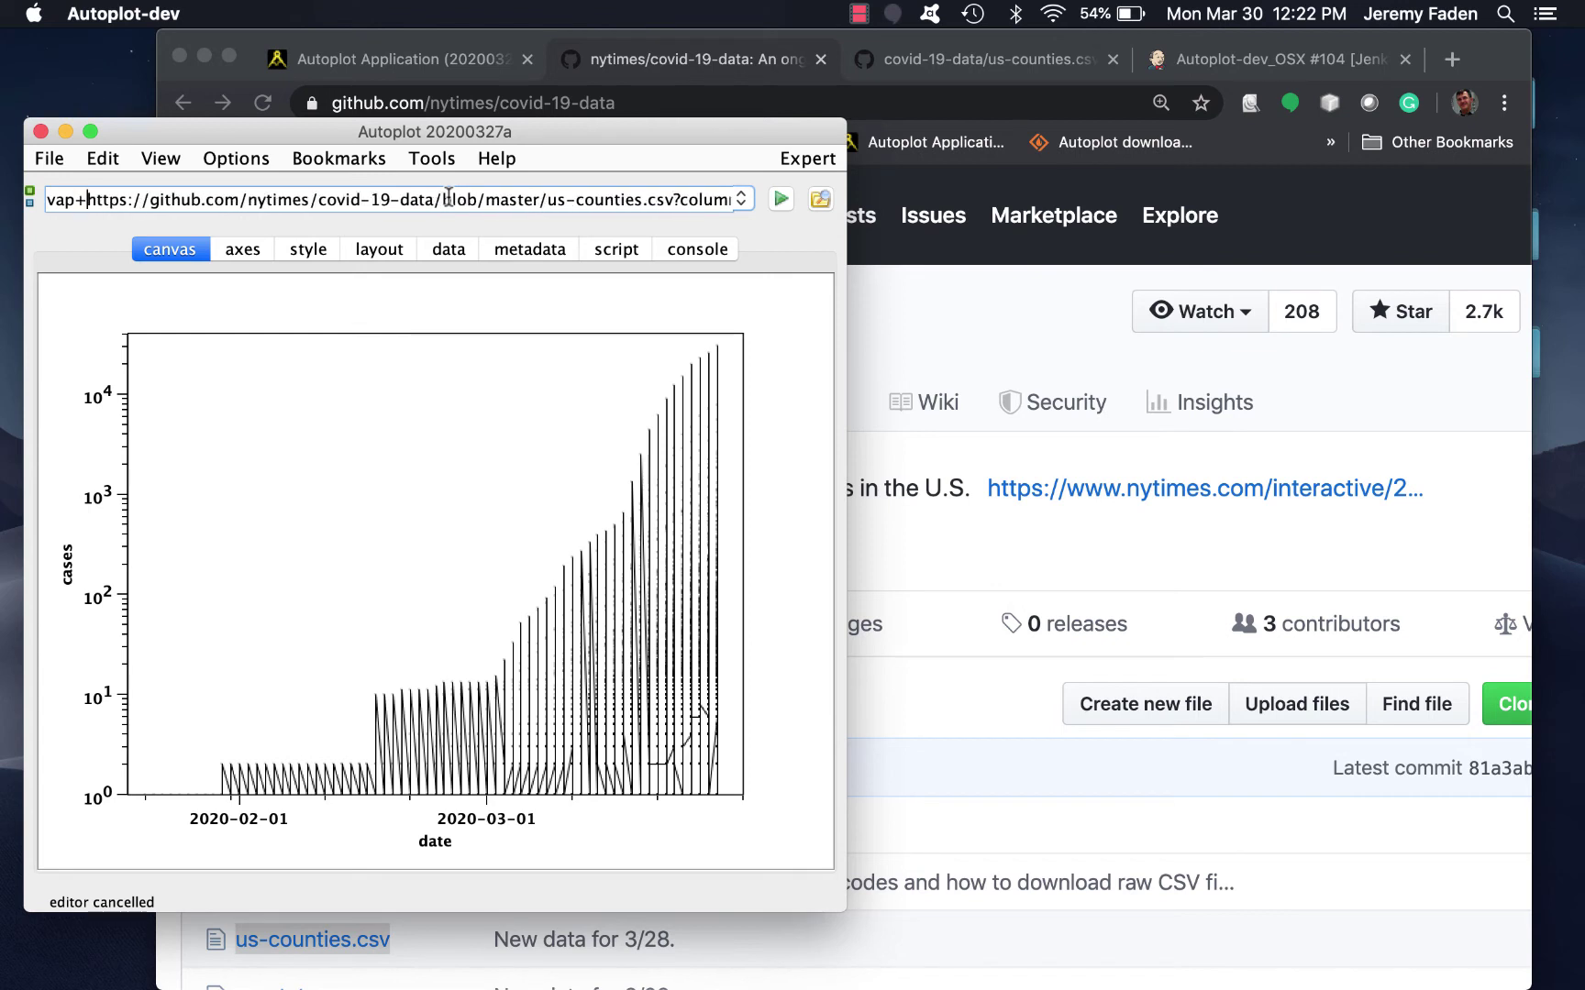
text(t:)
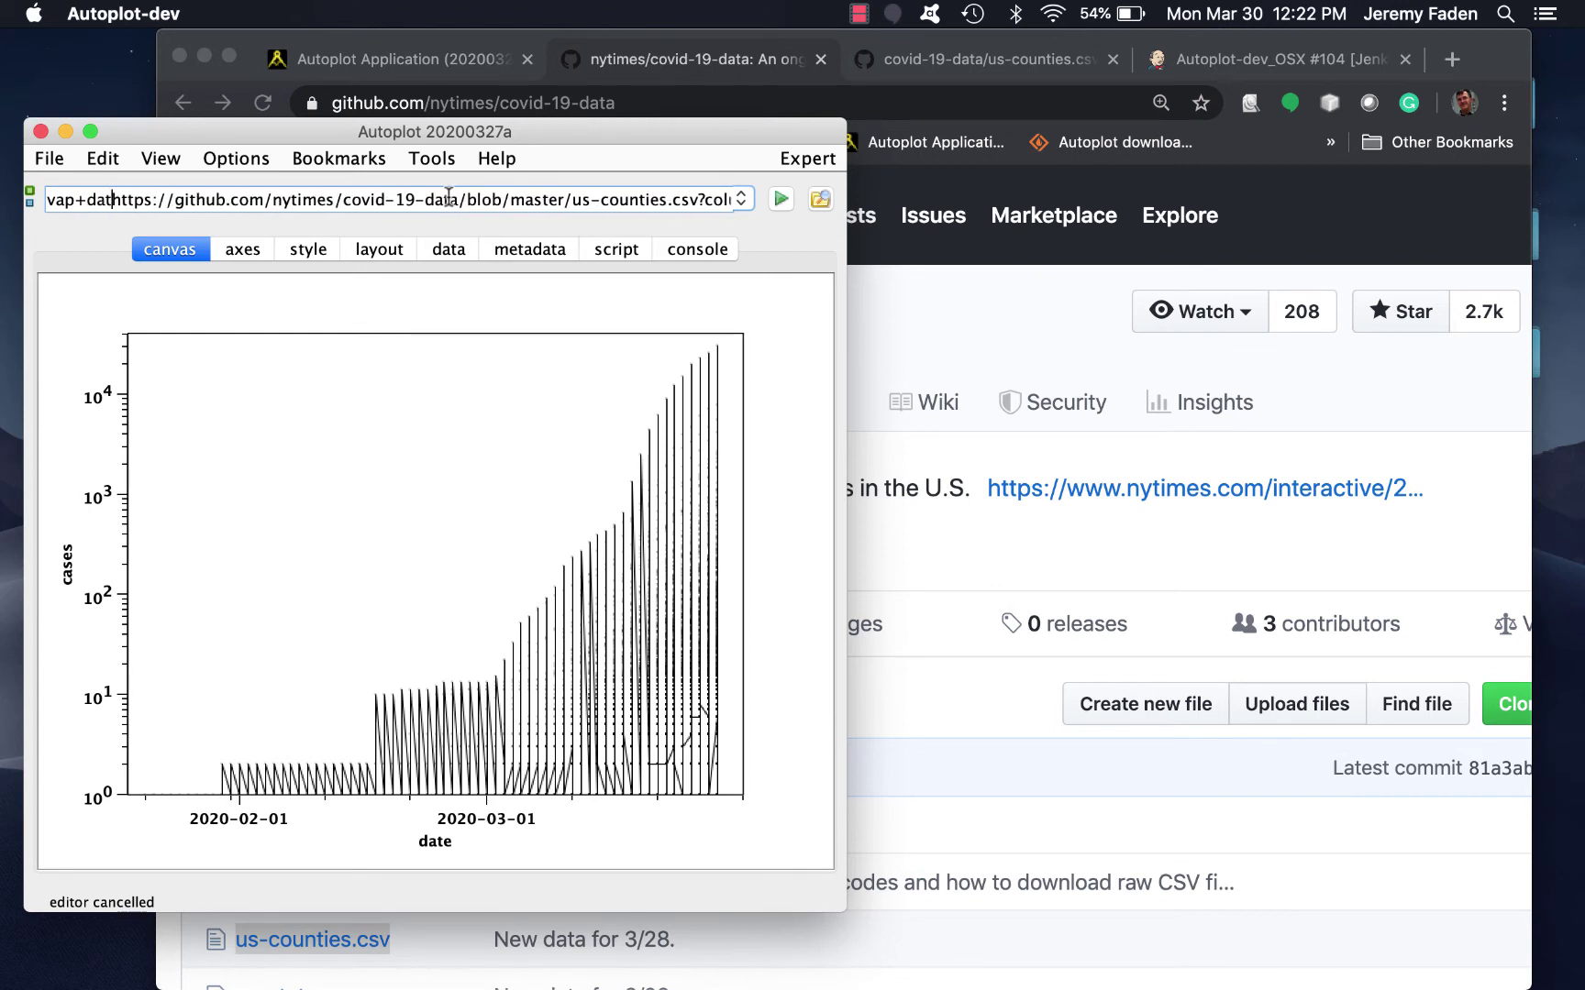
- Replot the cases column against date from the URI editor
click(817, 199)
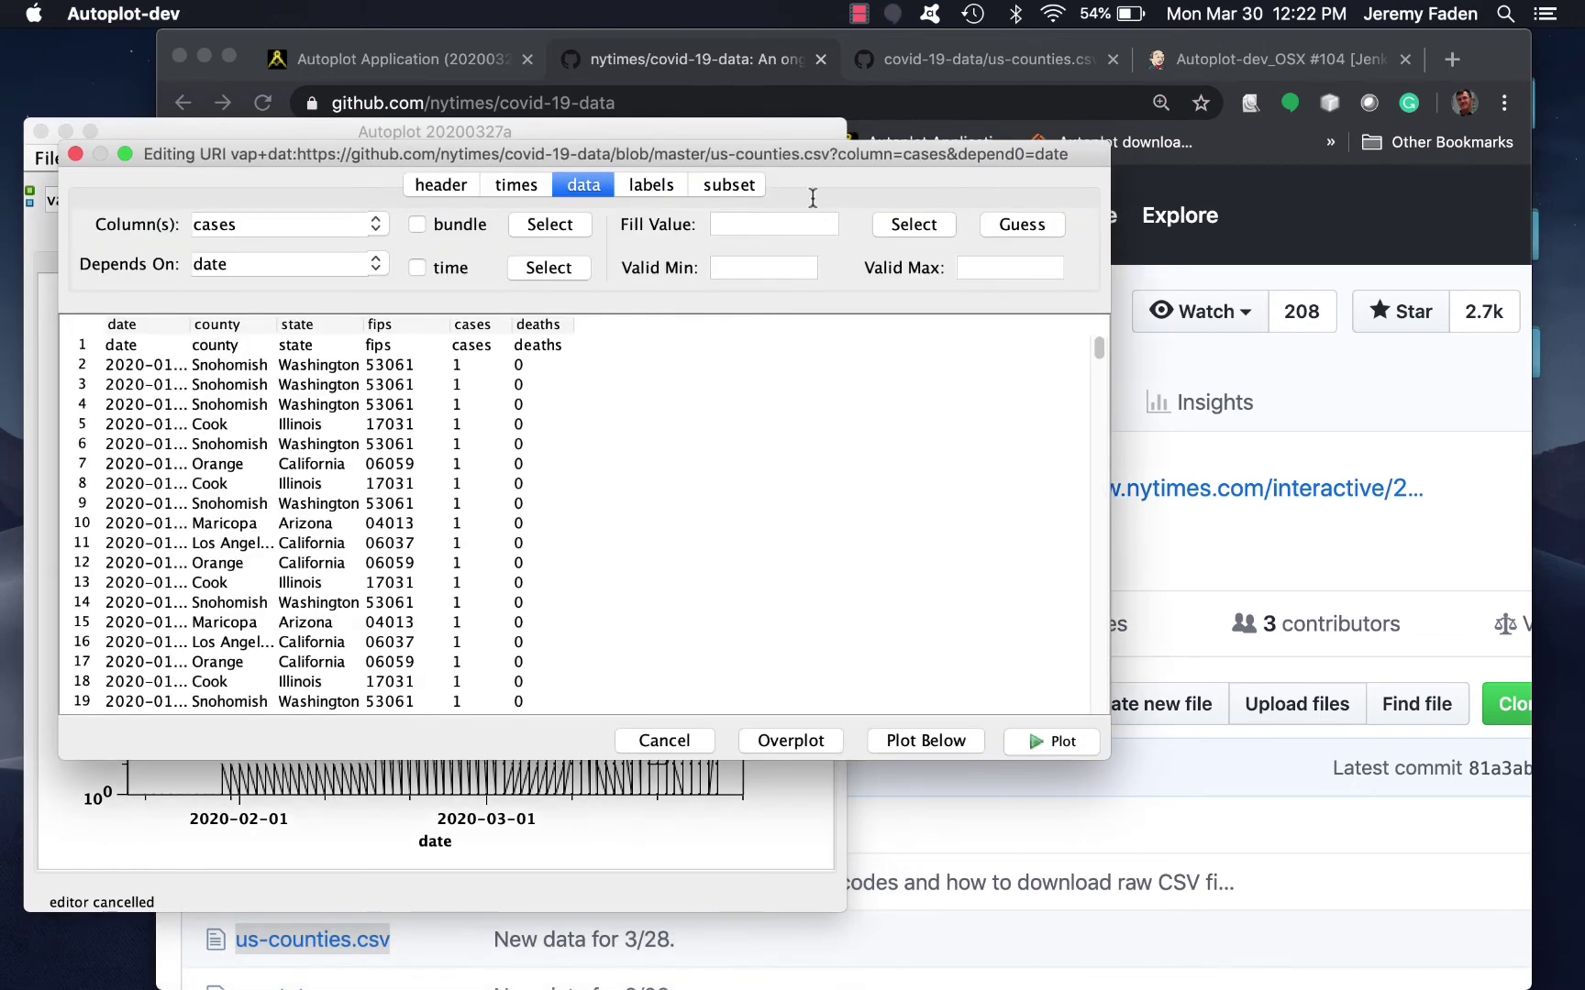
click(473, 403)
click(555, 223)
click(1059, 740)
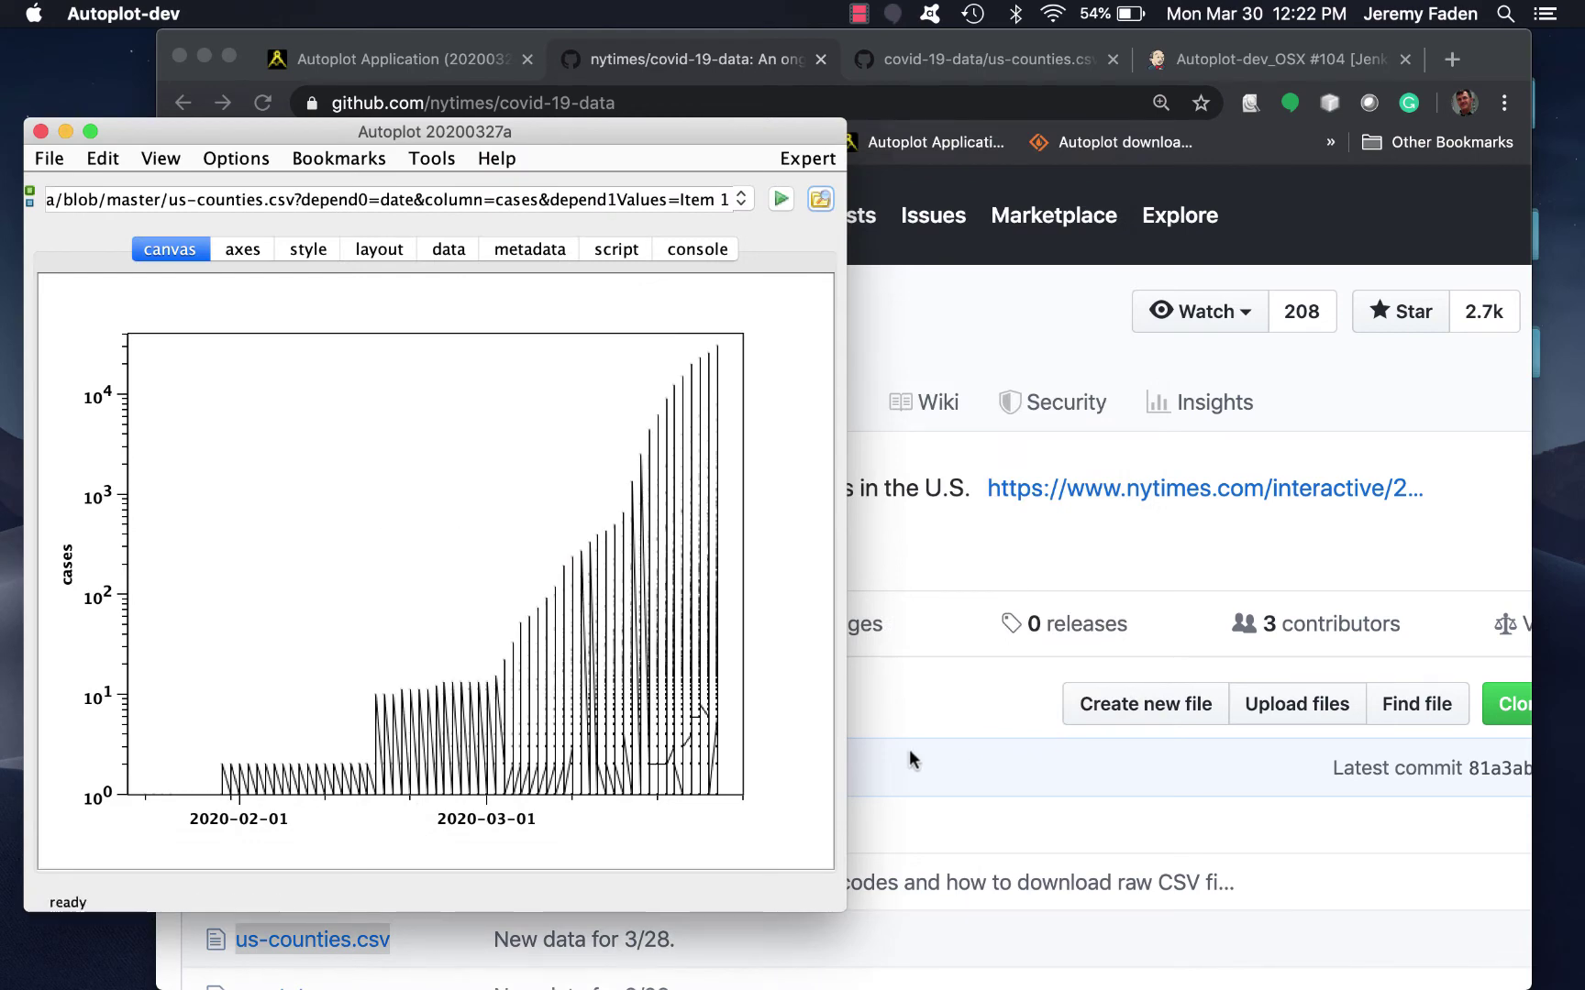
- Load only rows where county .eq 'Cook' on the subset tab, then plot
click(828, 192)
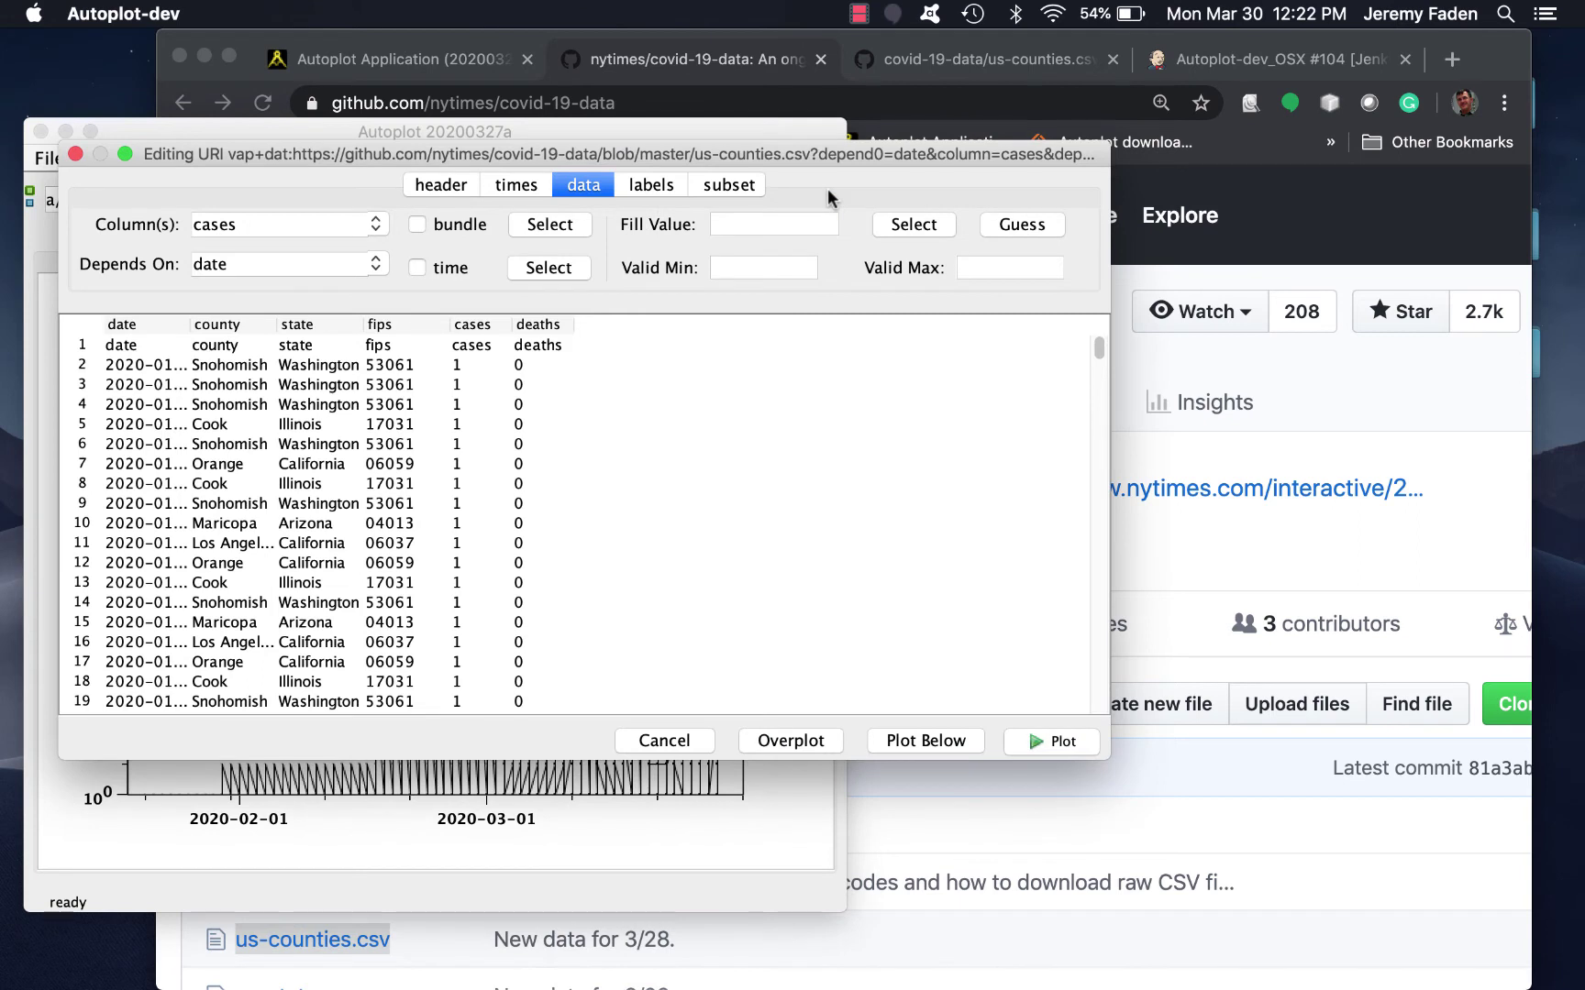
click(725, 184)
click(200, 228)
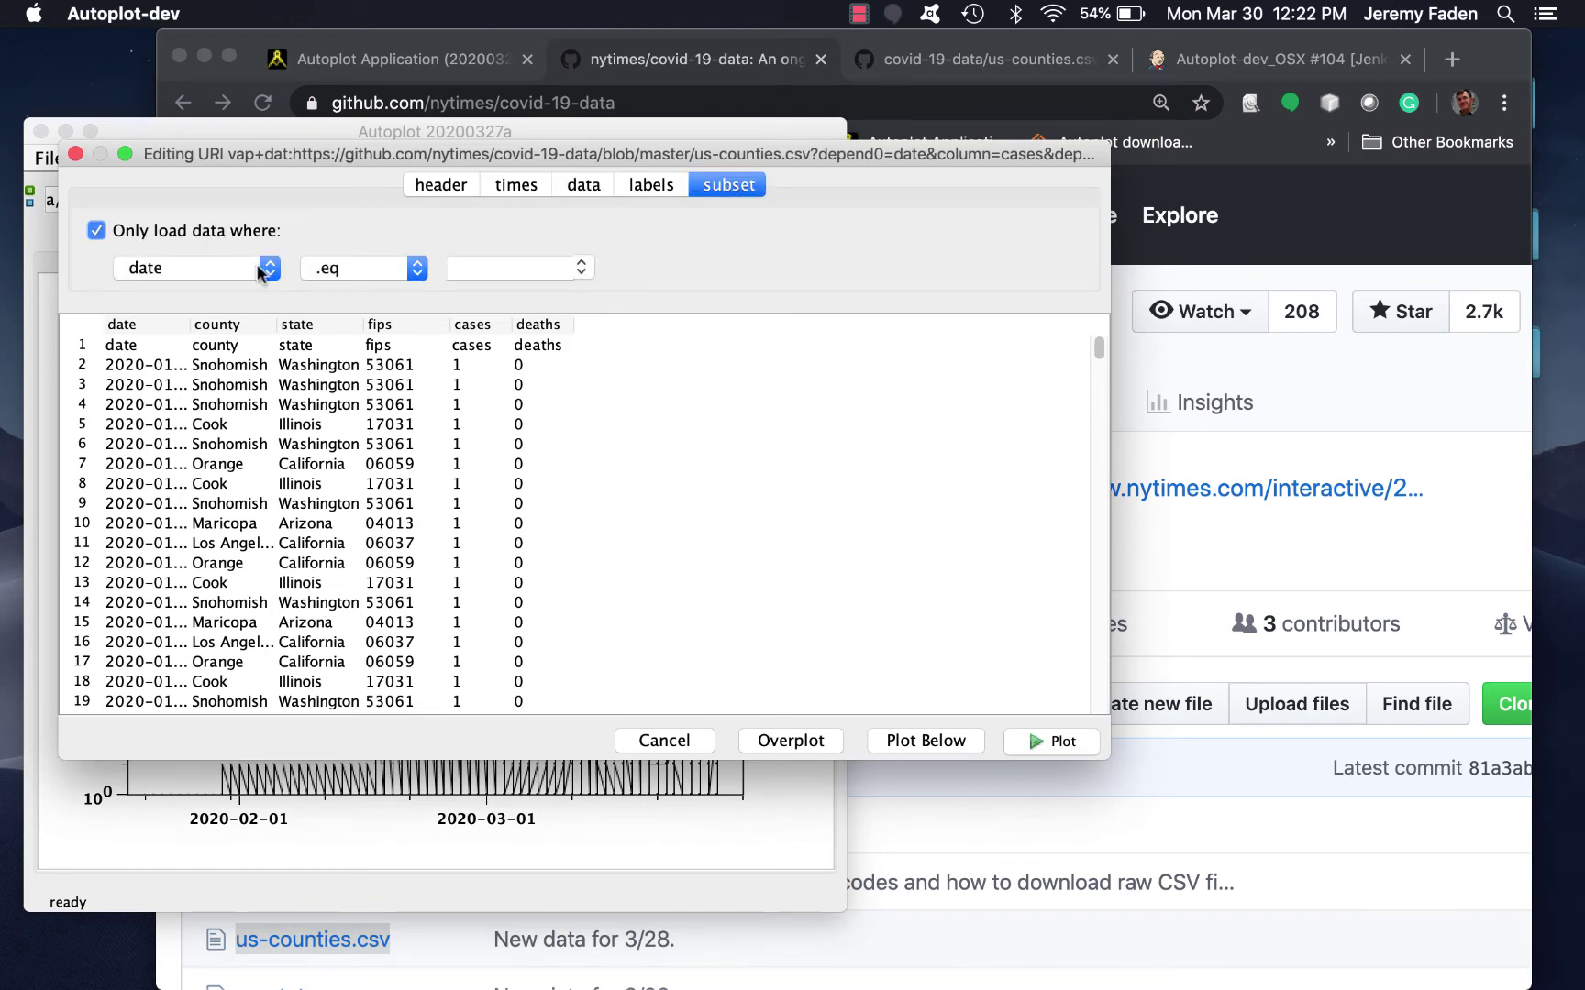
click(269, 270)
click(234, 290)
click(502, 269)
text(Cook)
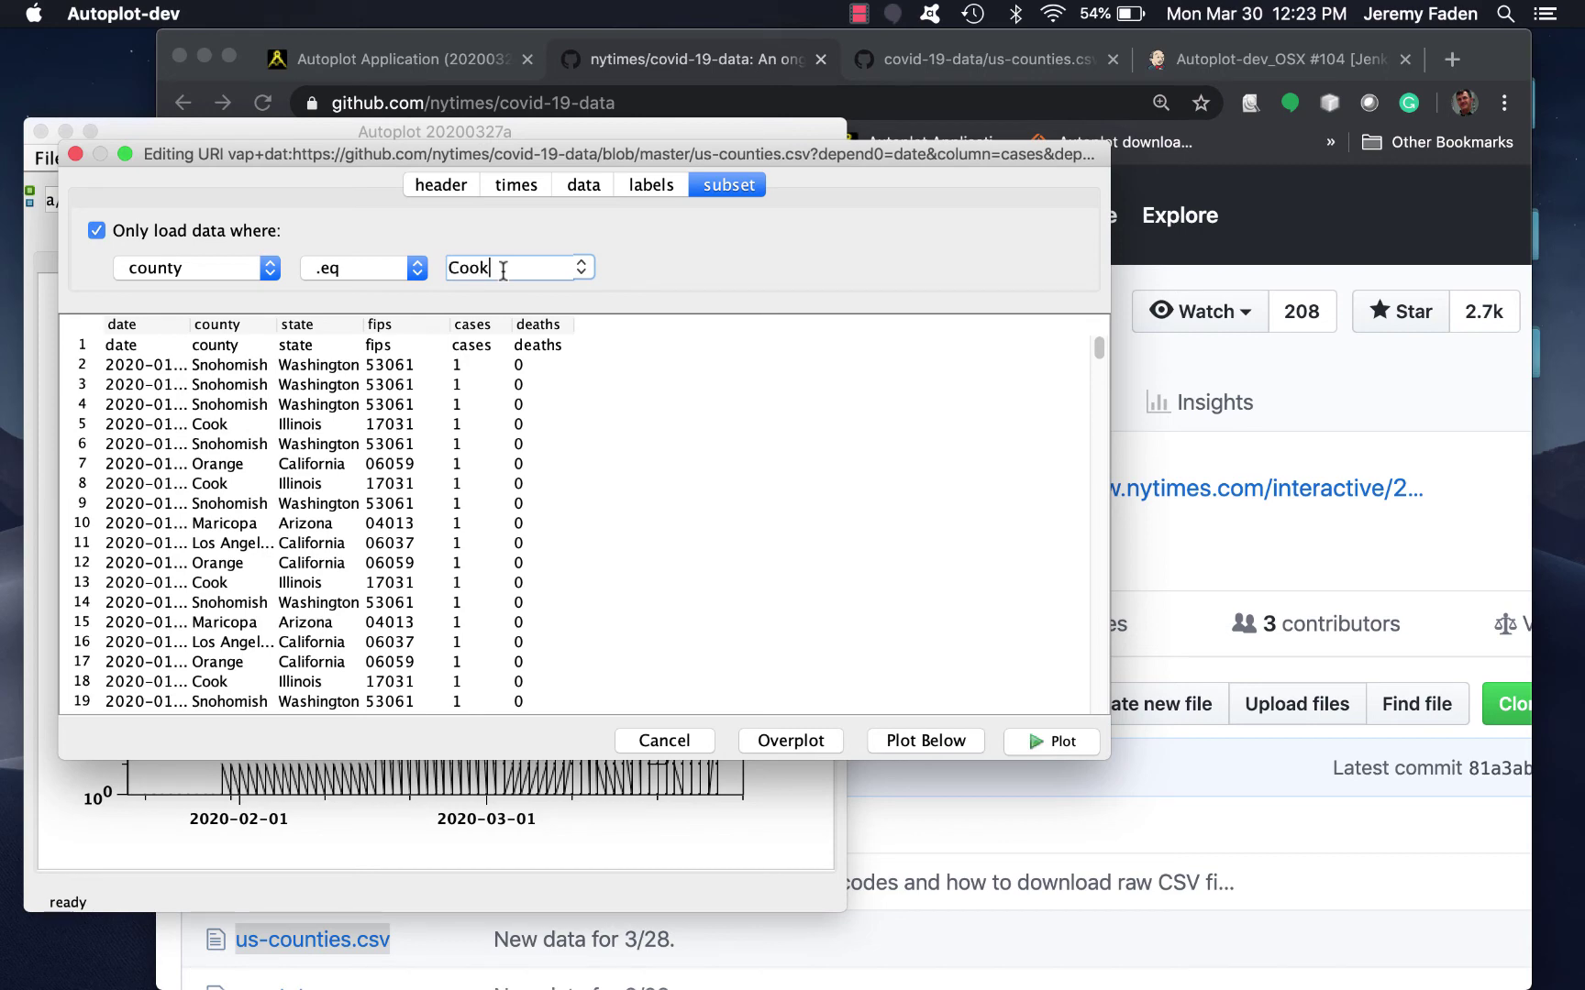
click(1043, 741)
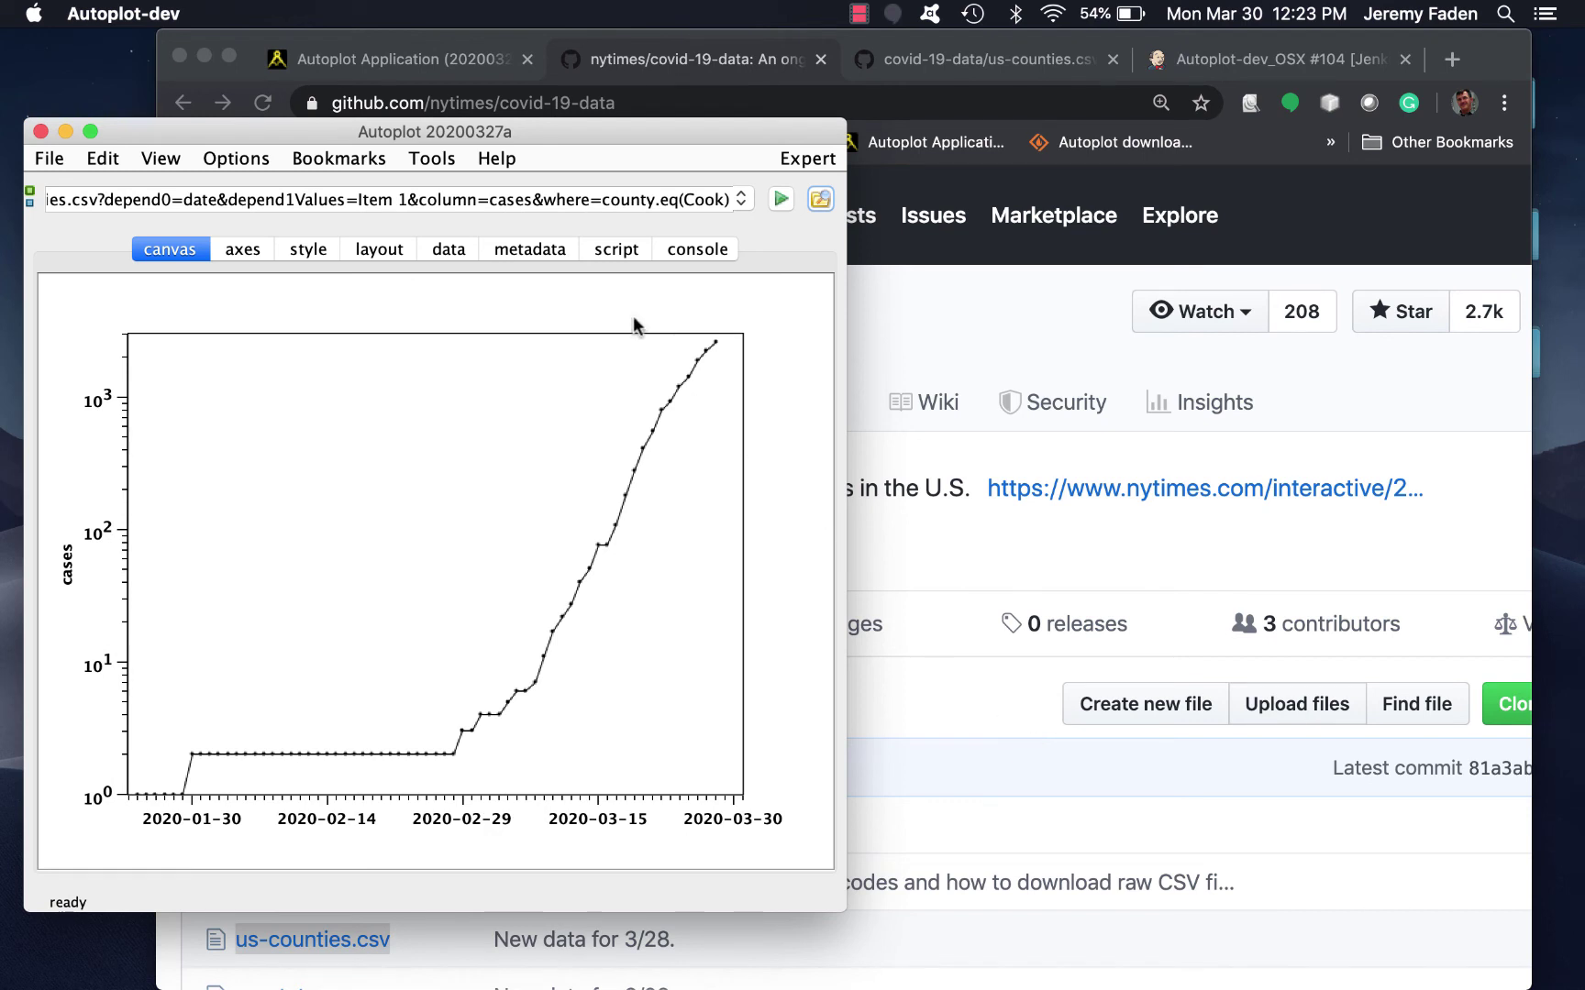
- Replace Cook with 'Orange' in the address's county.eq filter and replot
drag(684, 199, 712, 197)
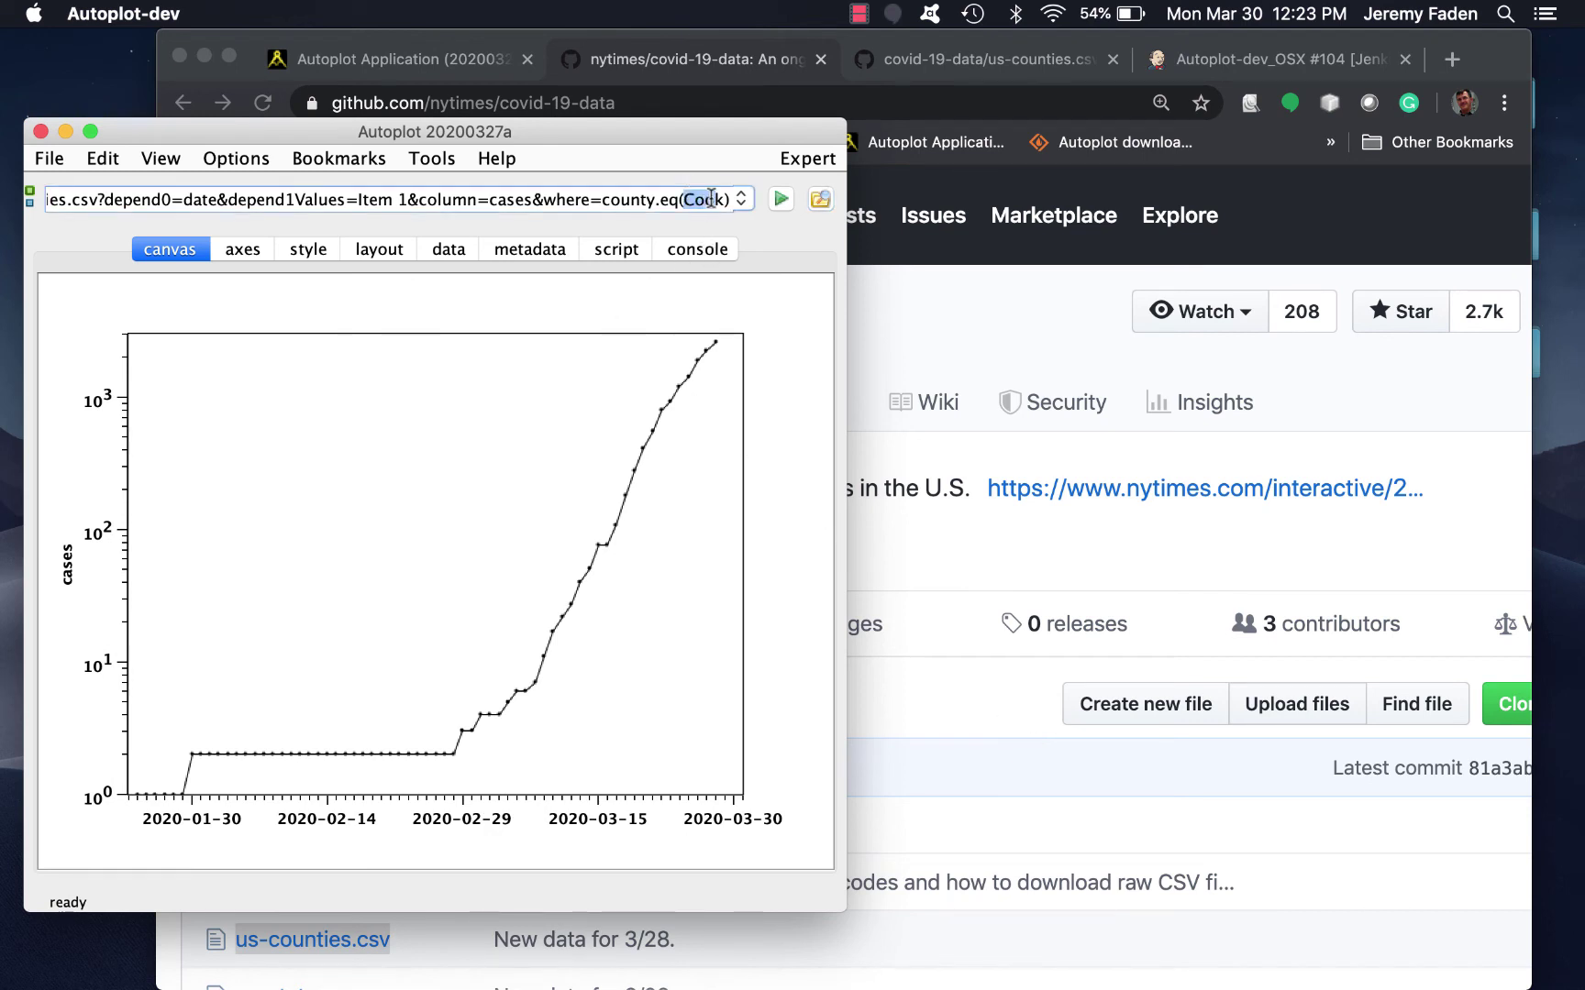
text(Orange)
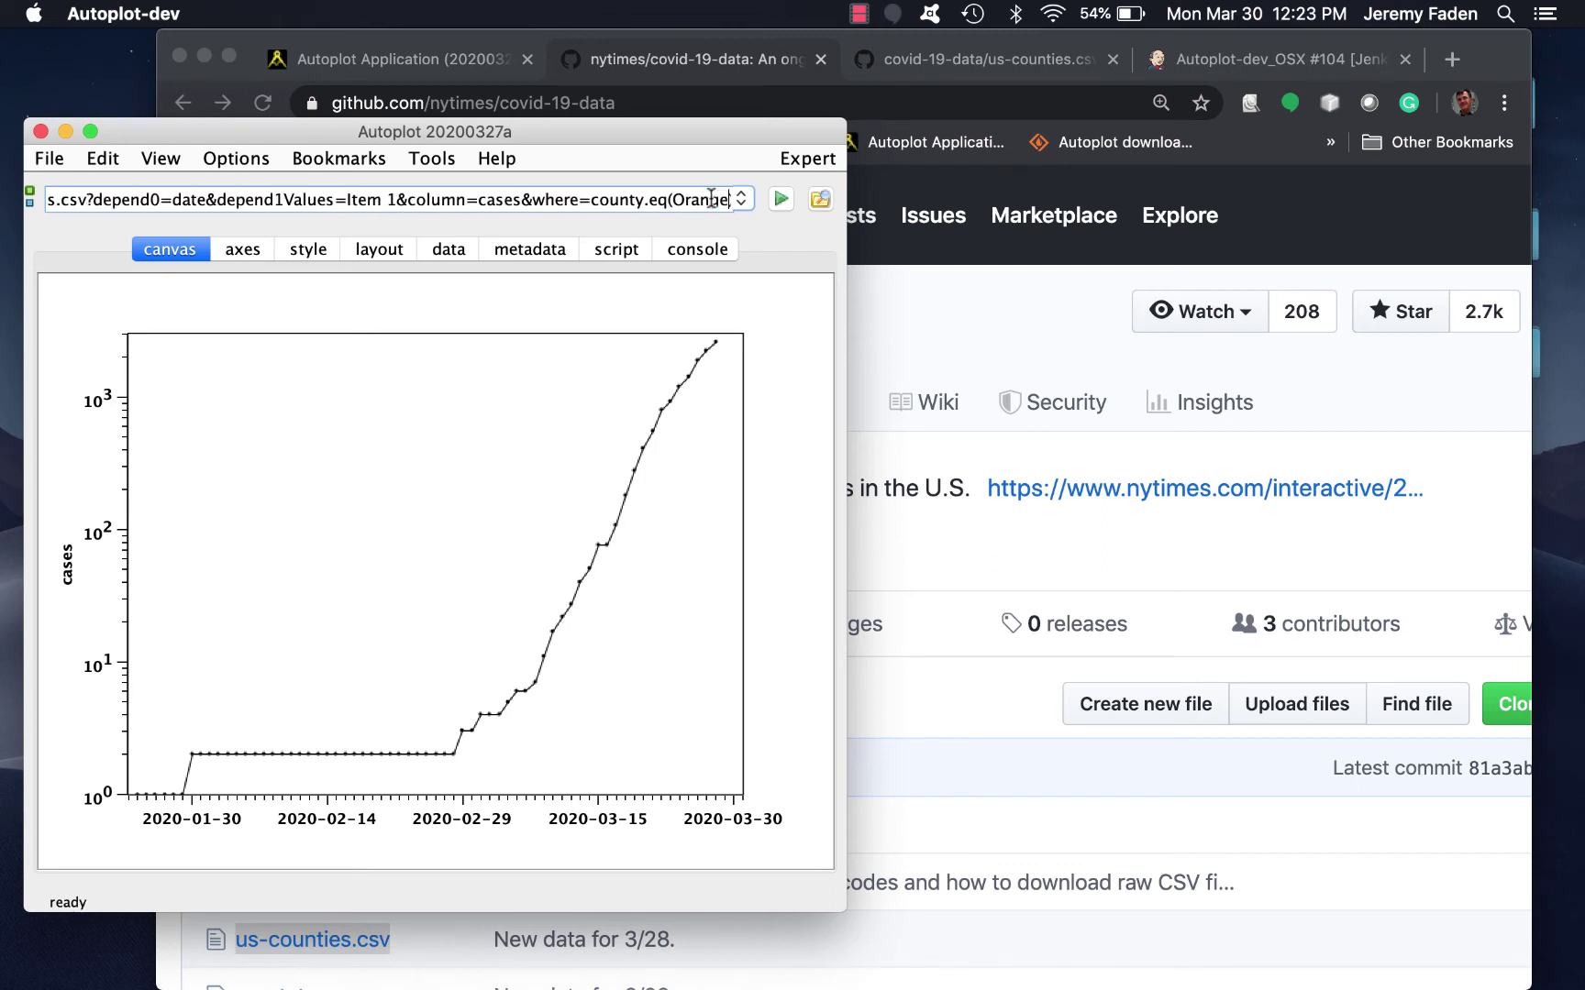
key(Return)
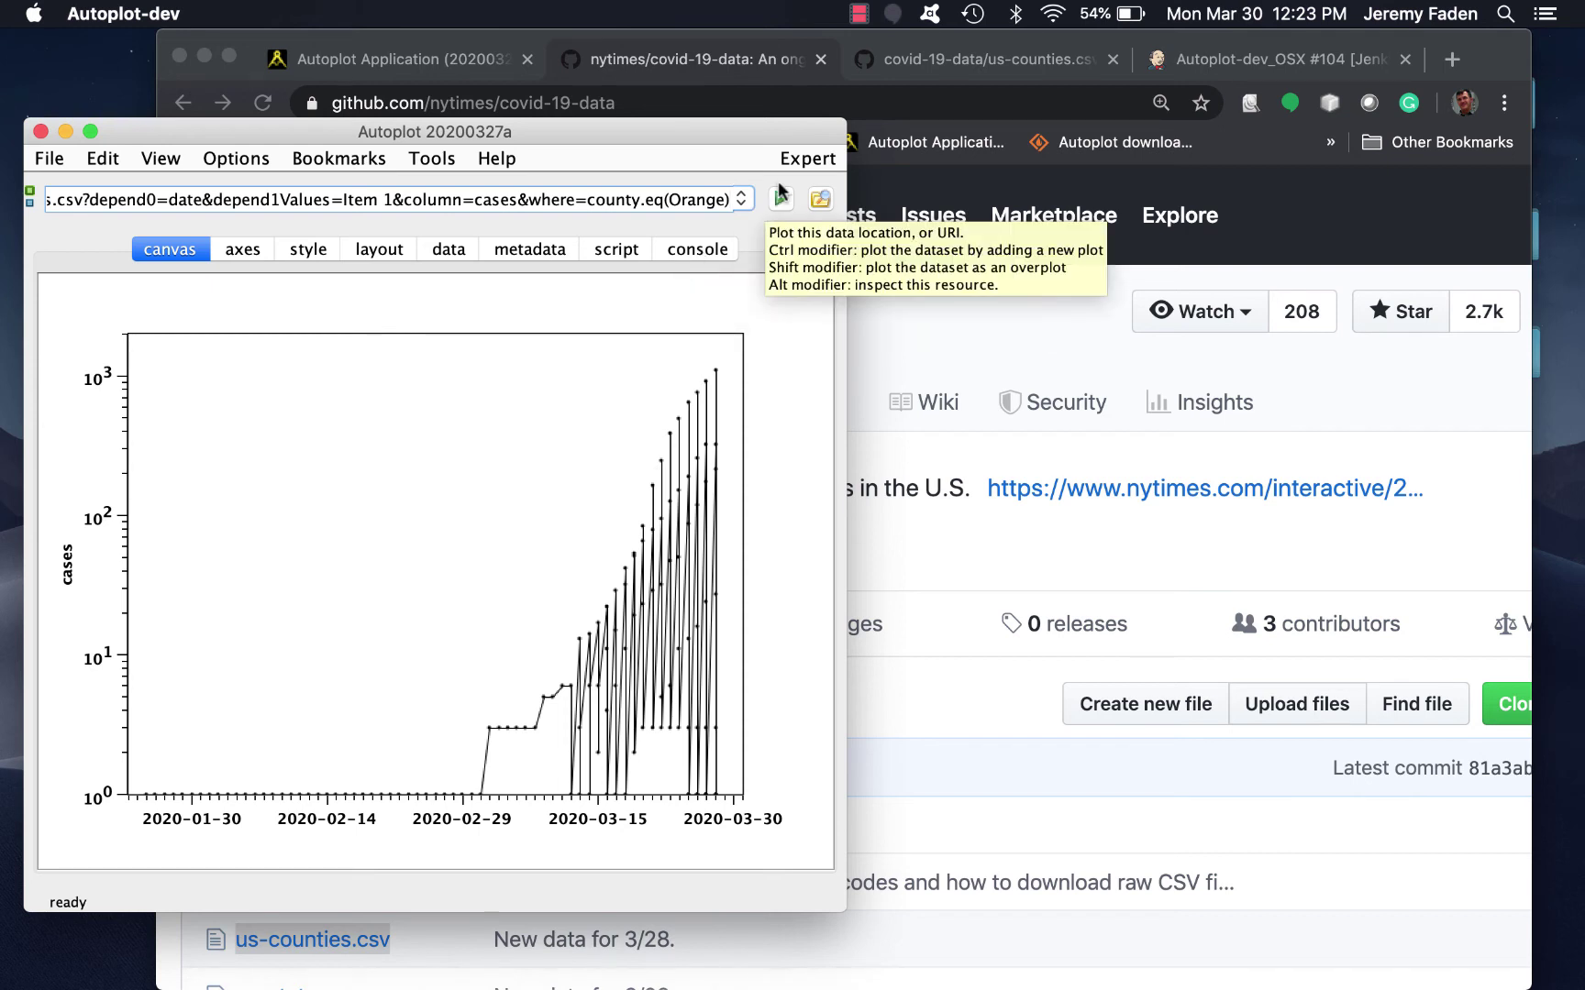
drag(670, 199, 693, 199)
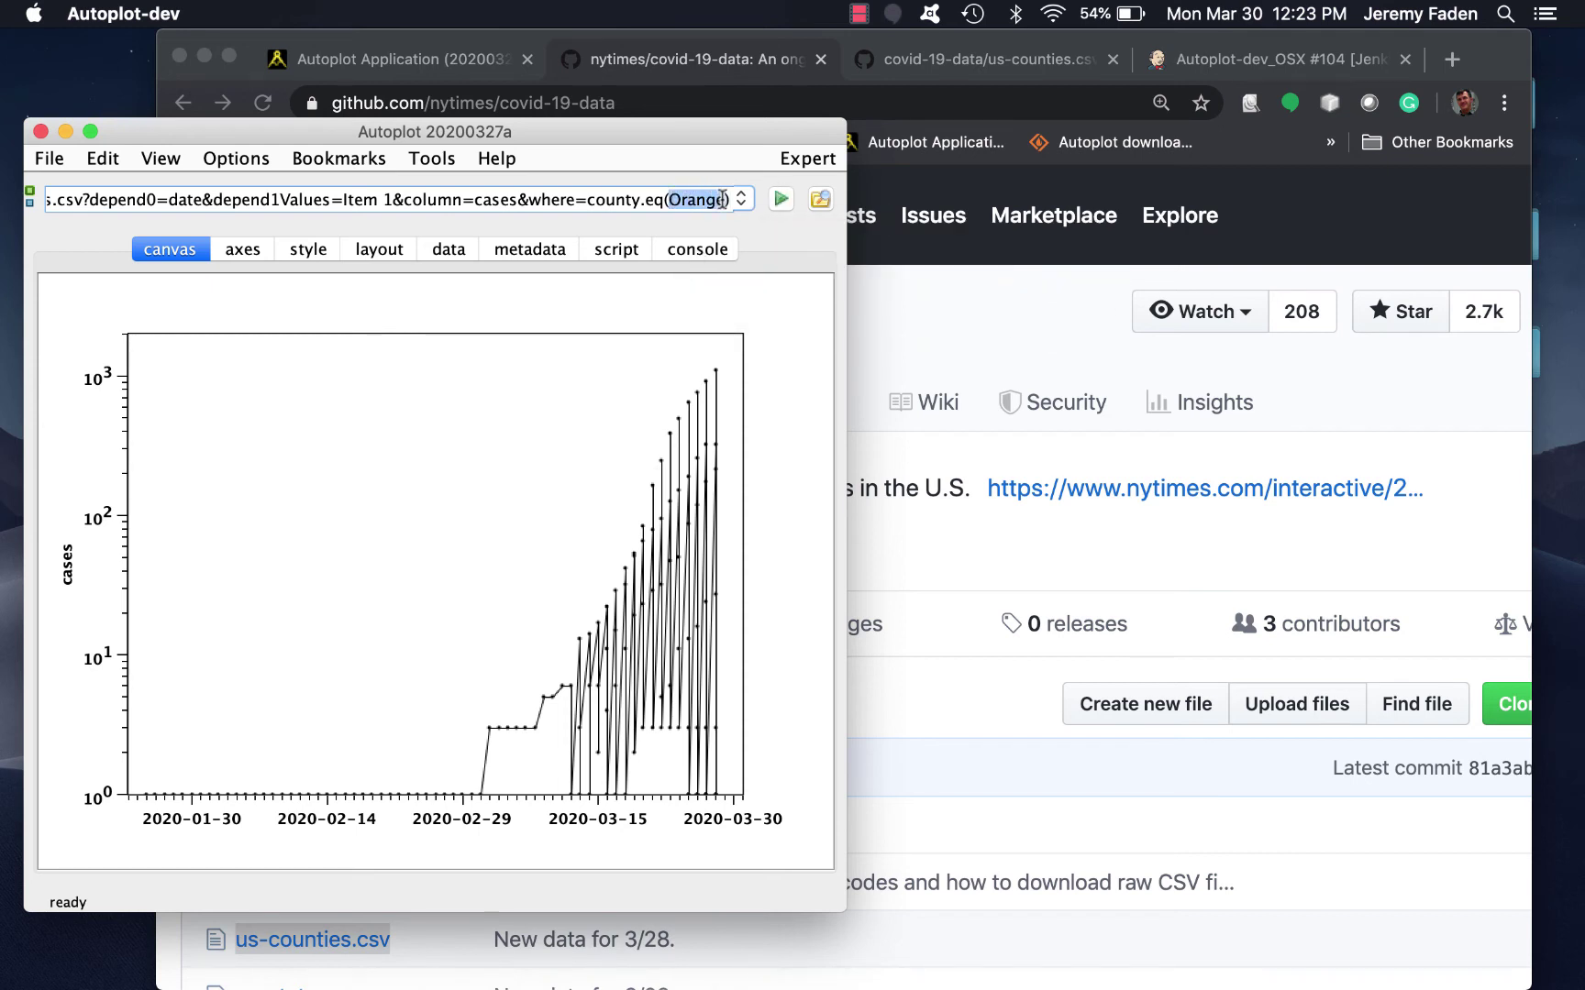
- Change the subset filter value from Orange to 'Cook' and plot again
click(821, 198)
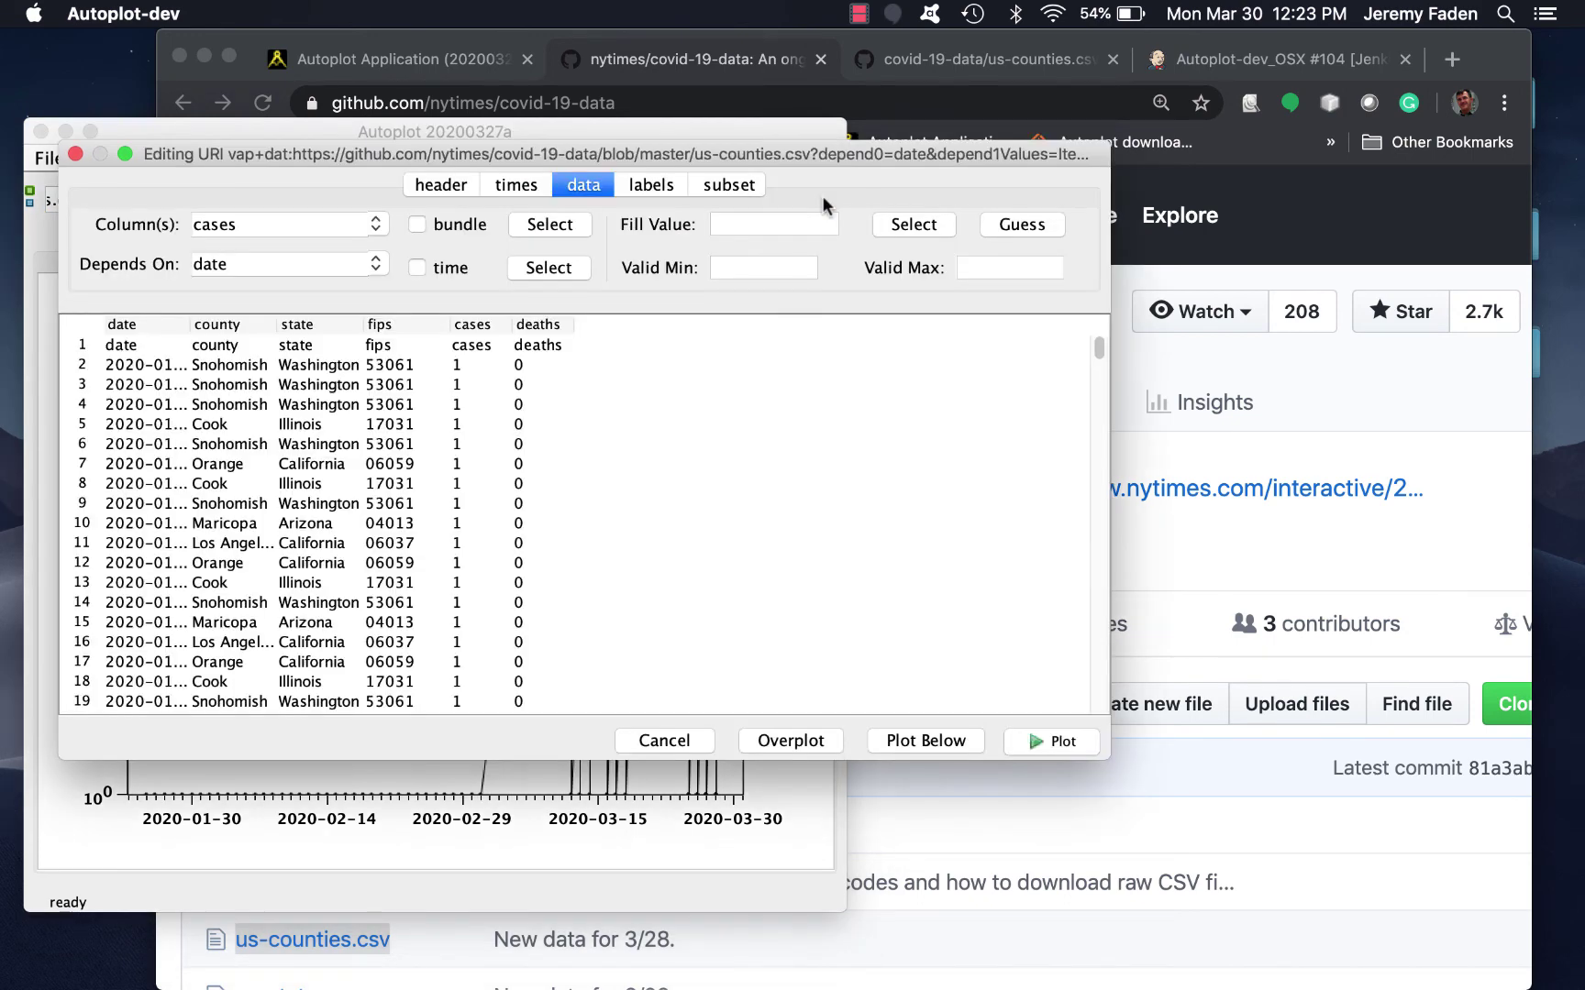
click(212, 428)
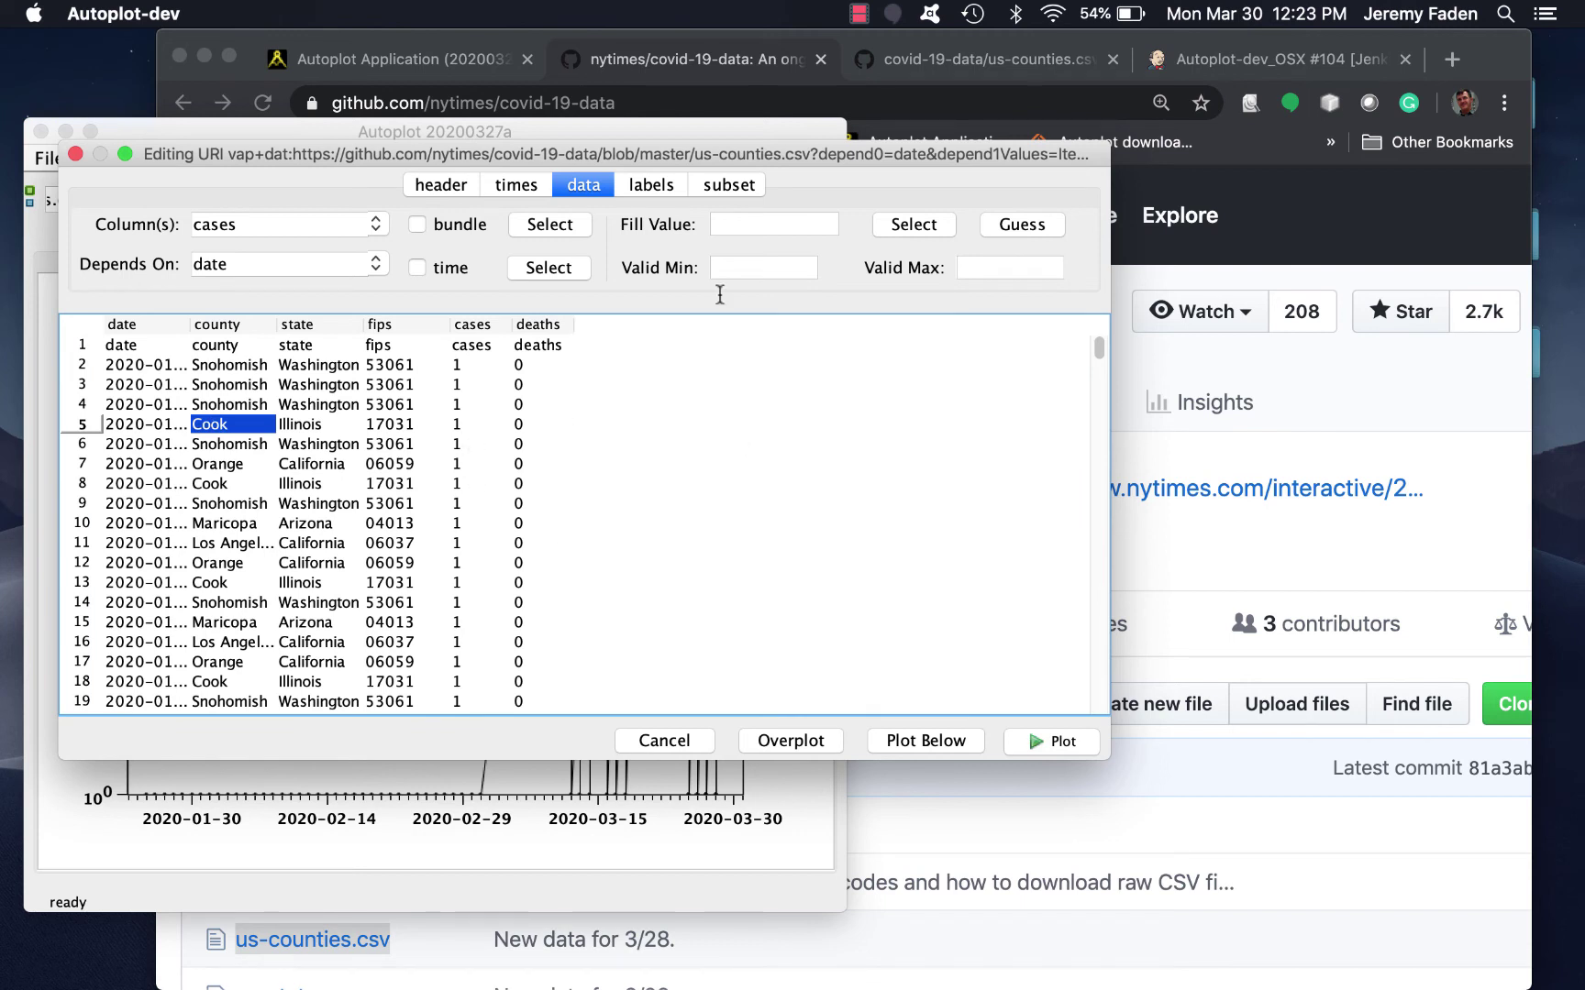
click(728, 185)
drag(518, 258, 440, 265)
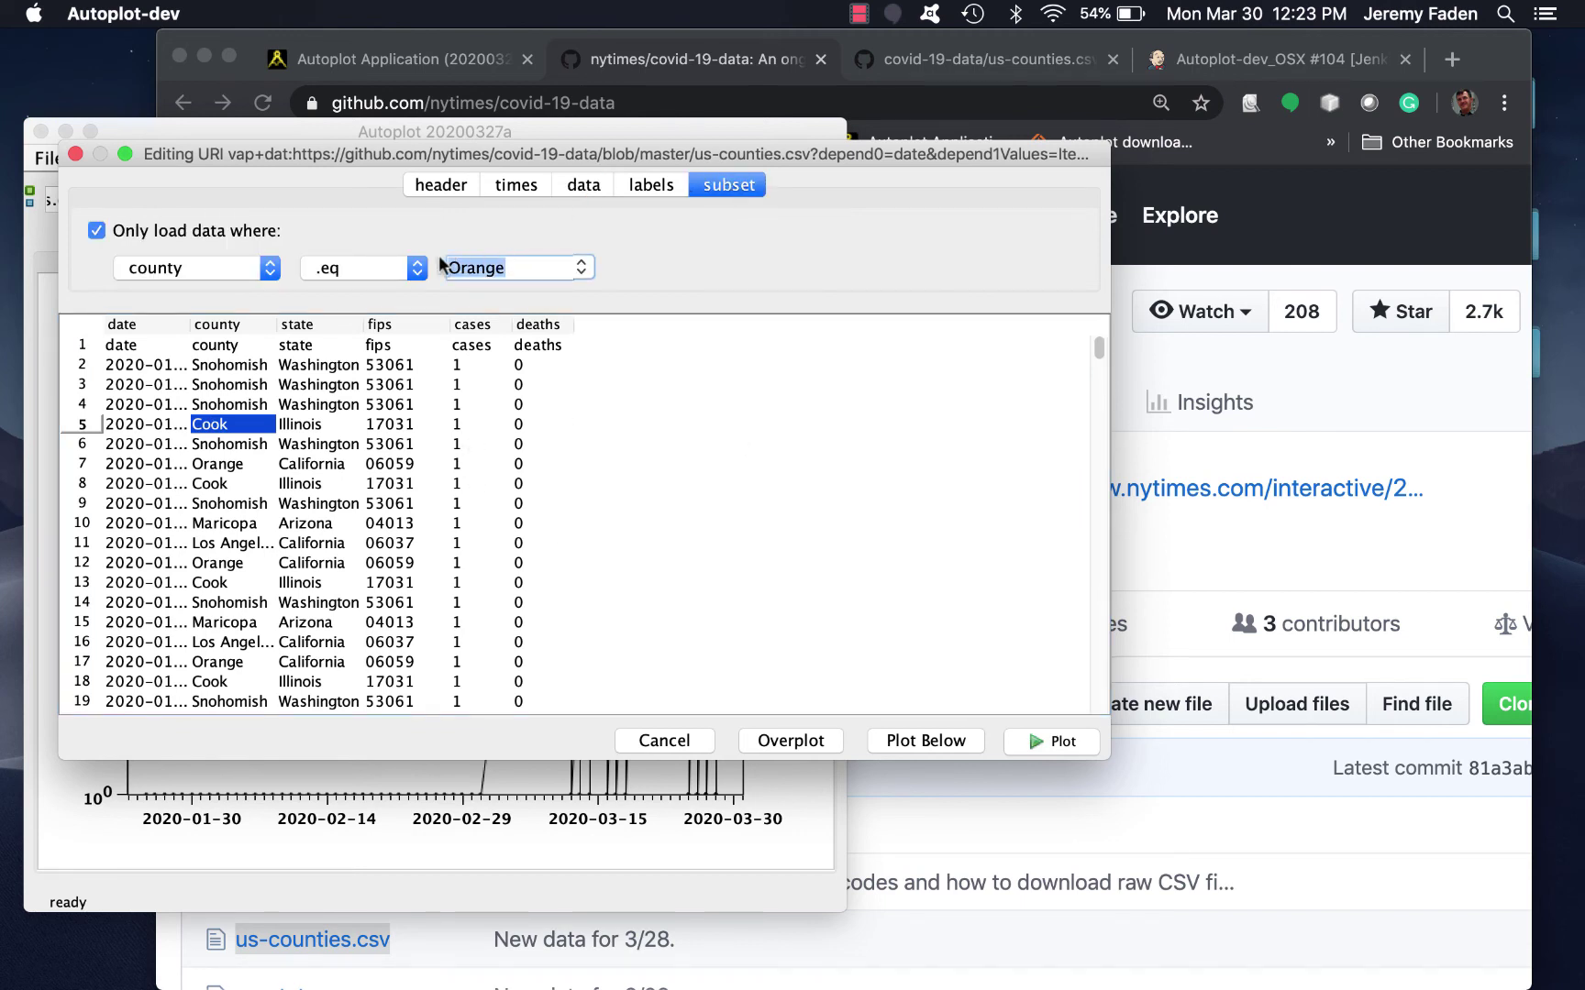
text(Cook)
click(1045, 741)
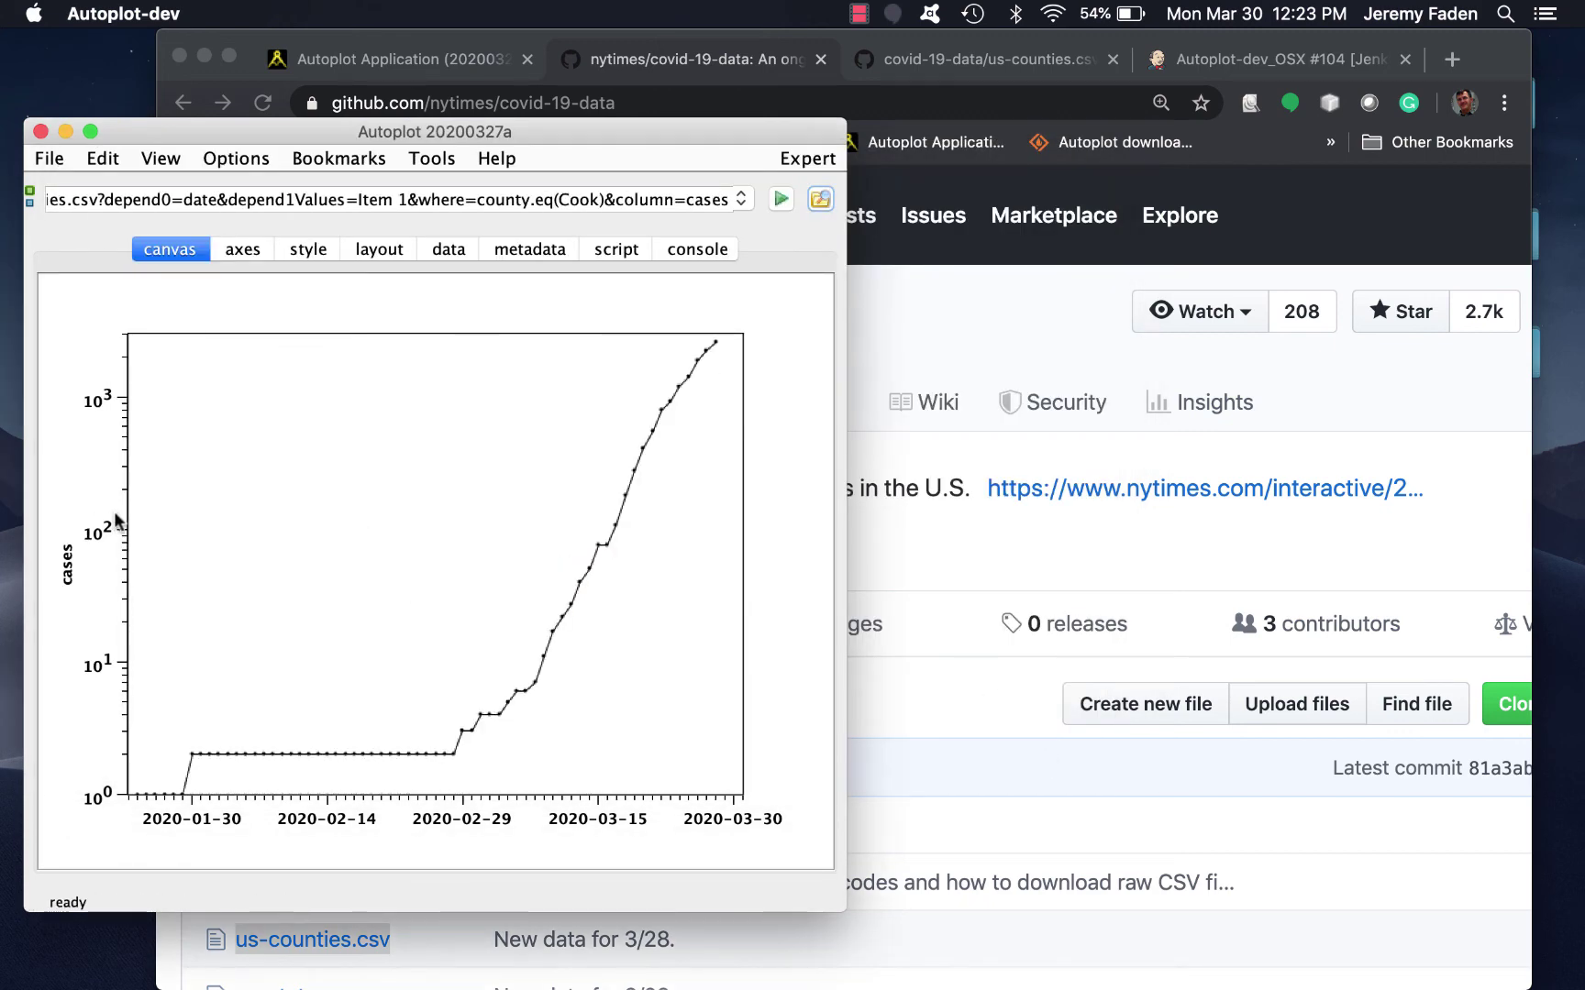
- Measure the slope along the rising Cook county cases curve
right_click(553, 629)
mouse_move(553, 631)
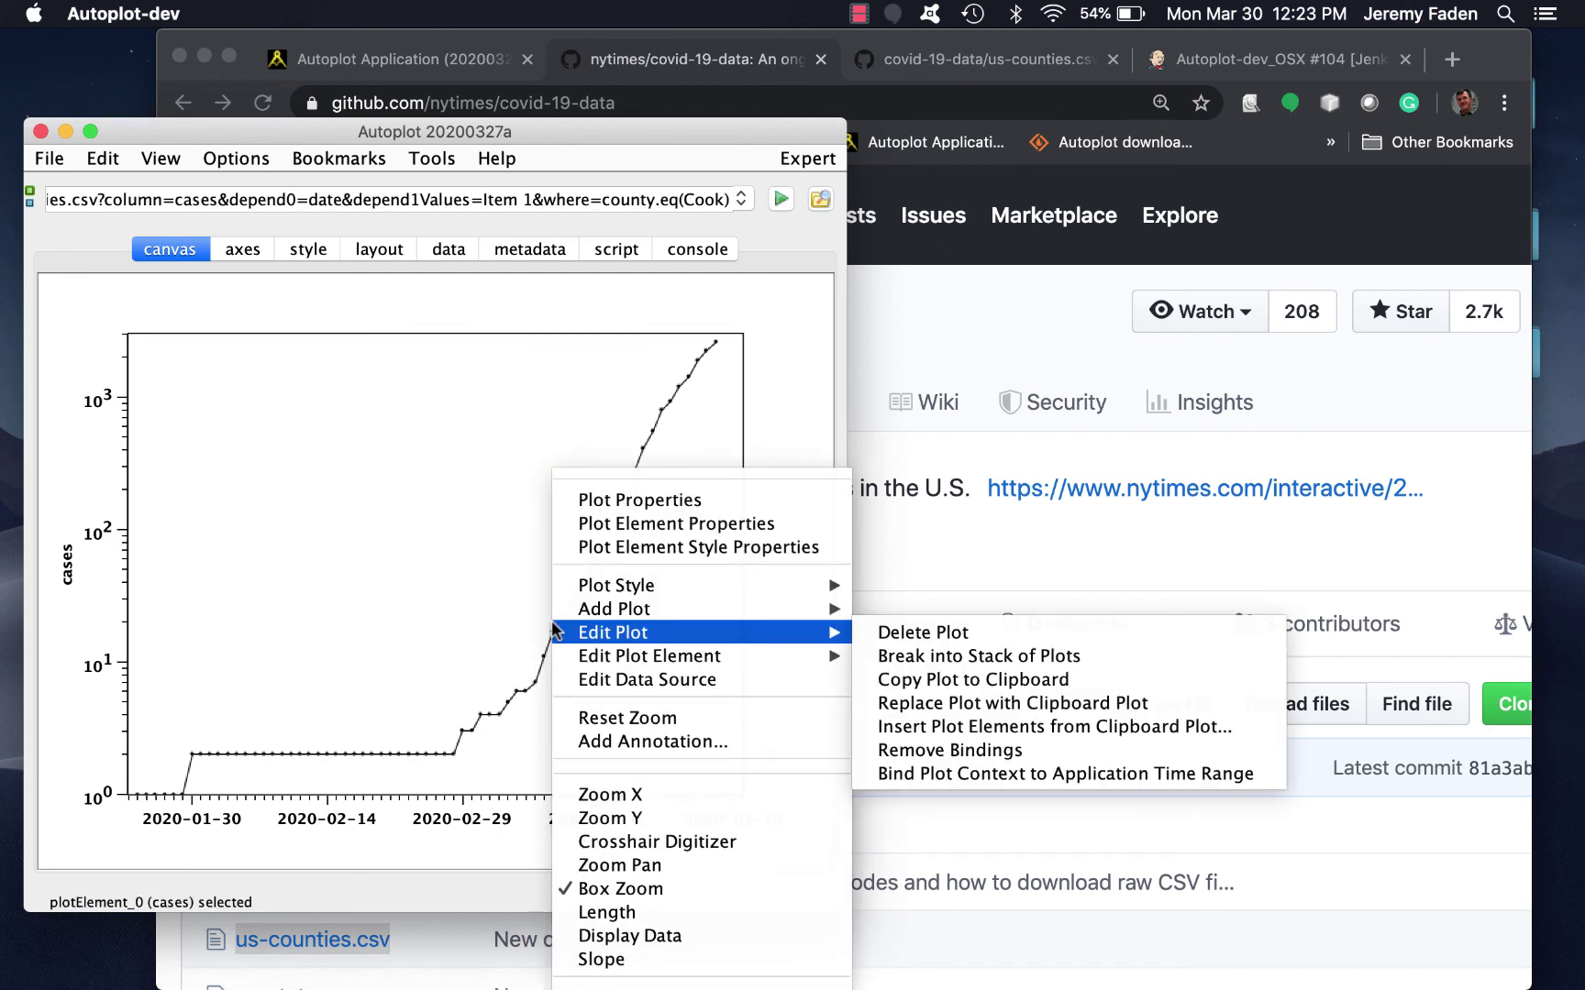
click(648, 958)
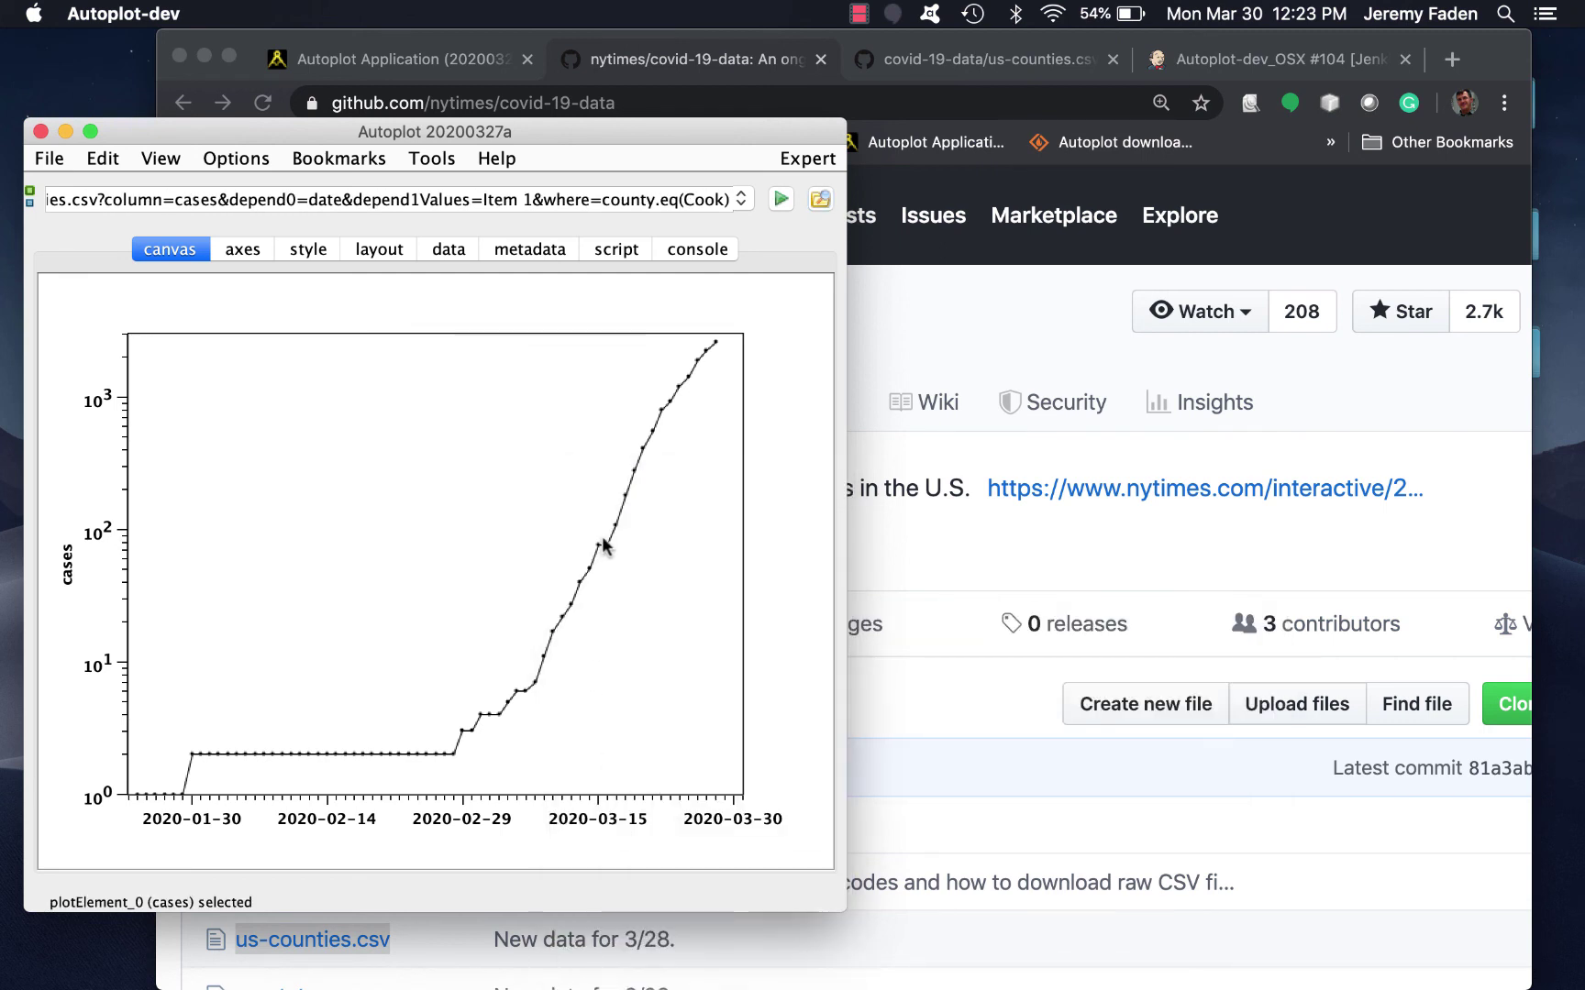
drag(605, 543, 680, 389)
- In Length mode, measure the steep late-March rise spanning about 9.5 days
right_click(569, 576)
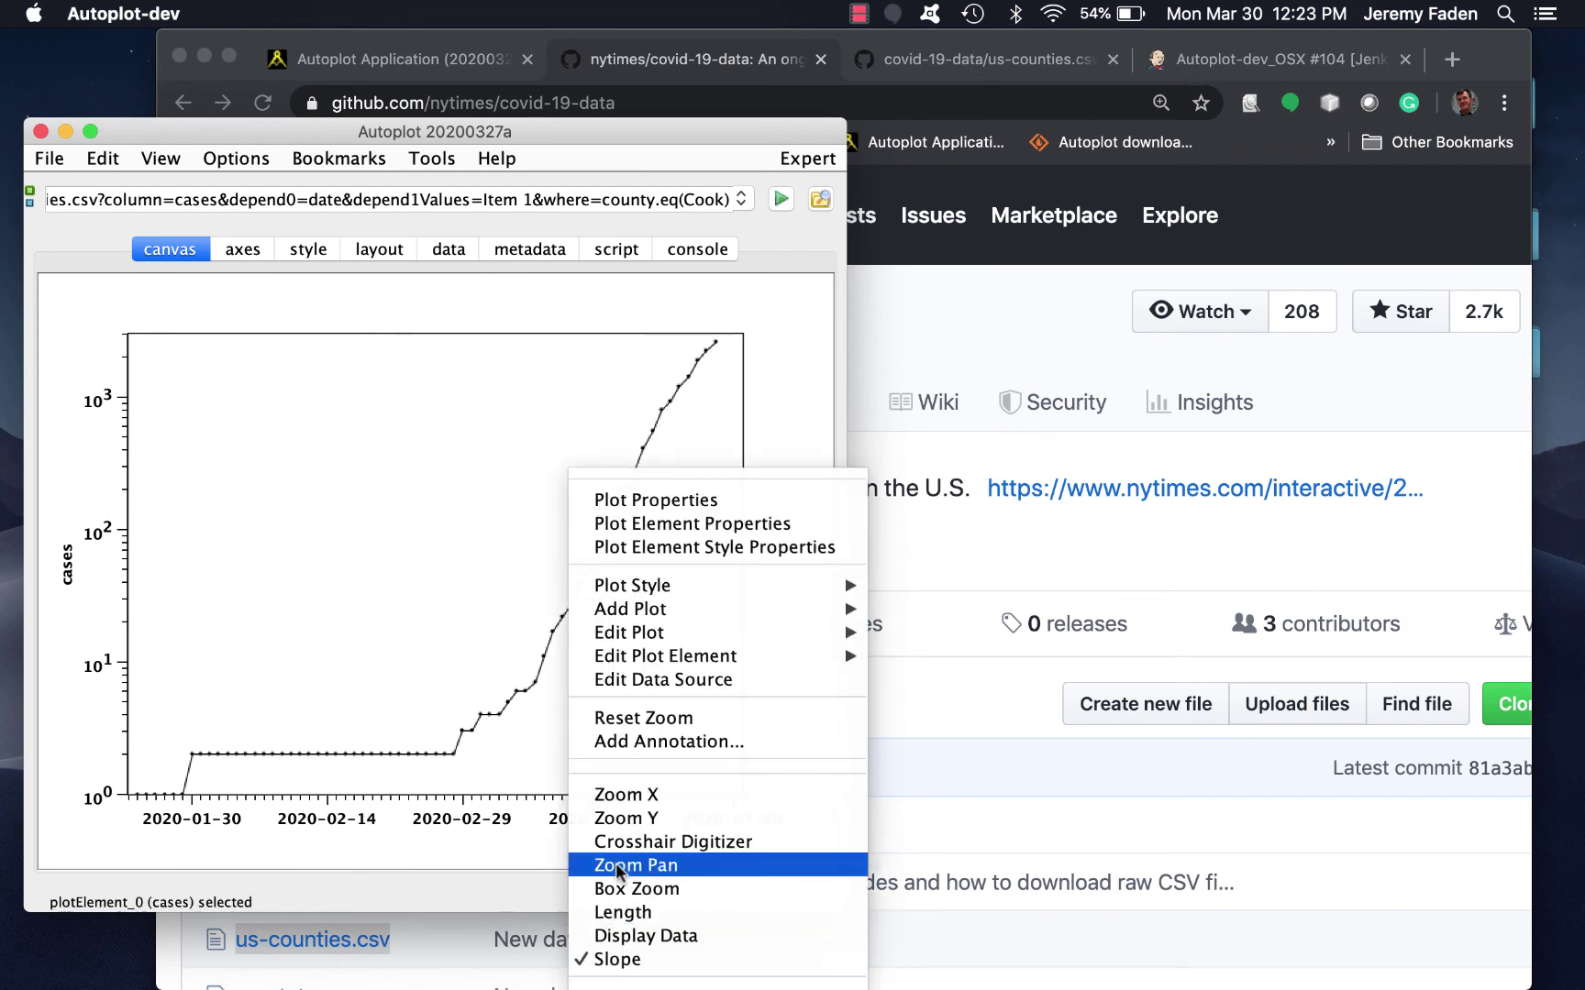
click(630, 913)
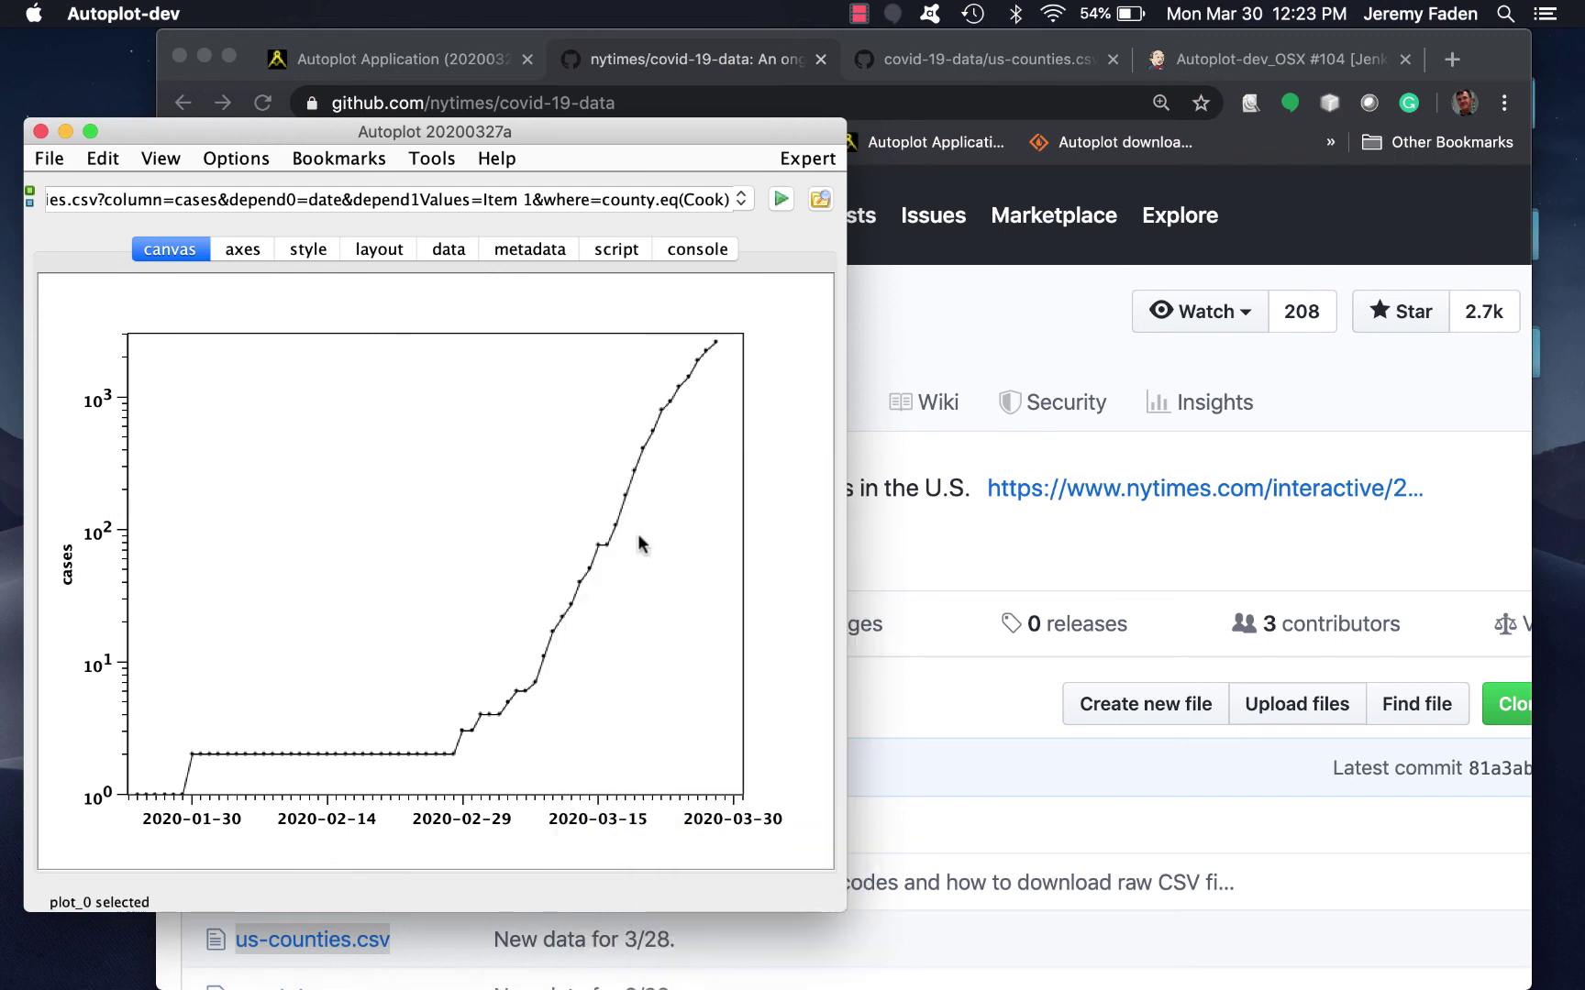
drag(598, 547, 683, 378)
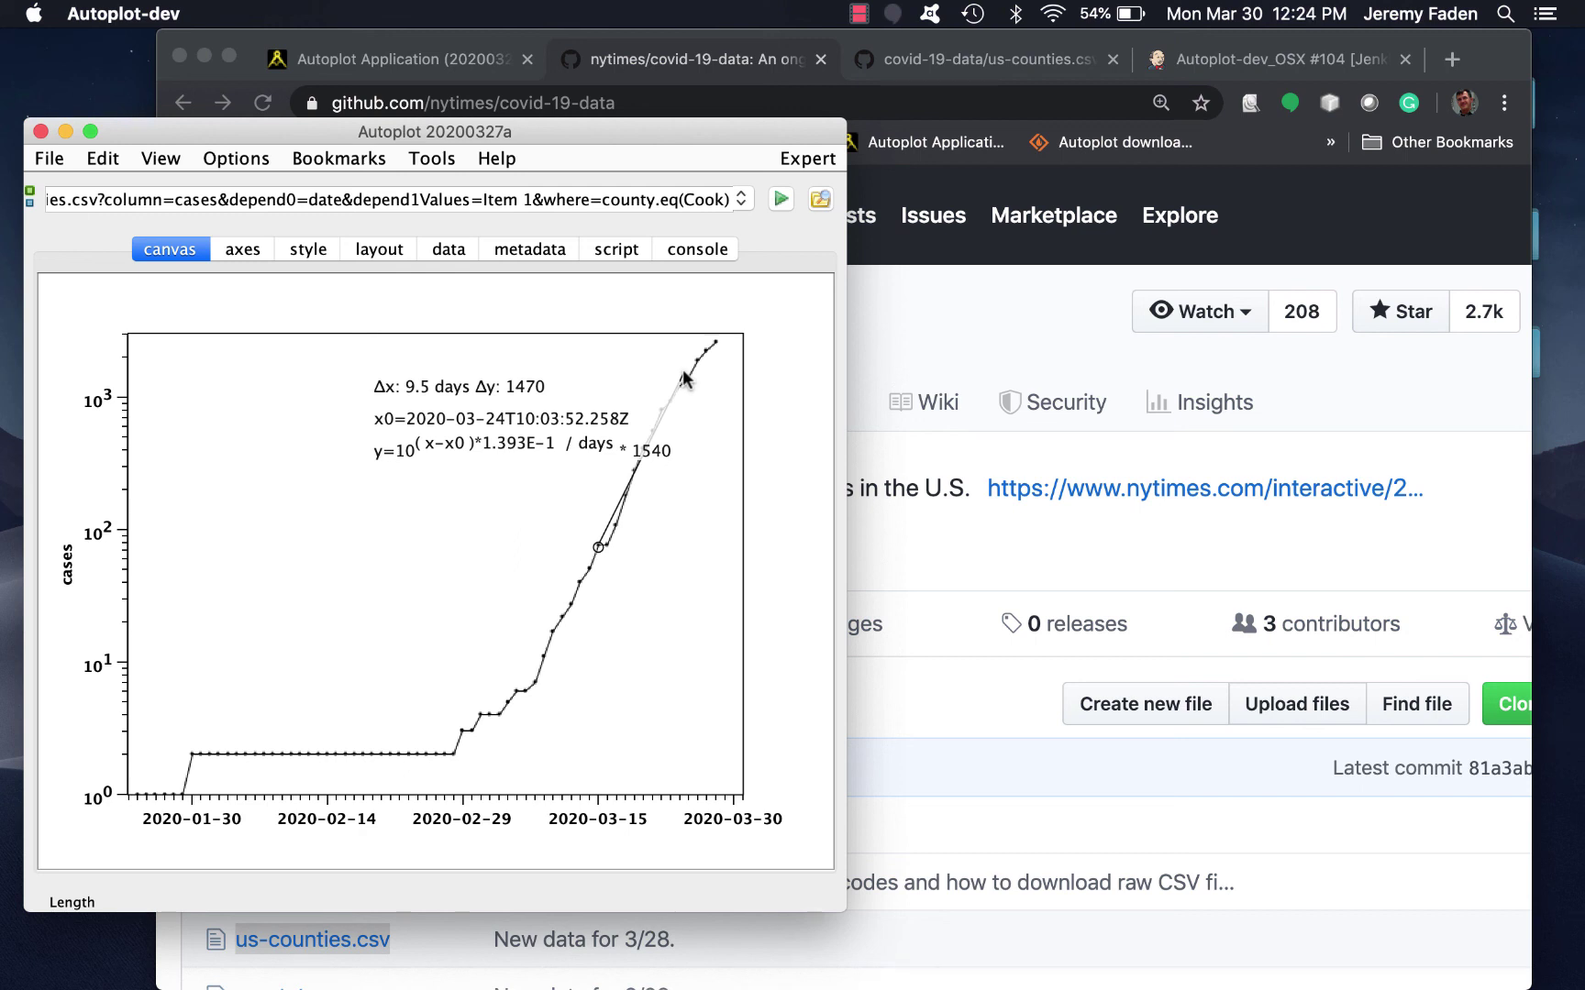
mouse_move(684, 378)
mouse_down()
mouse_move(681, 401)
mouse_move(684, 380)
mouse_up()
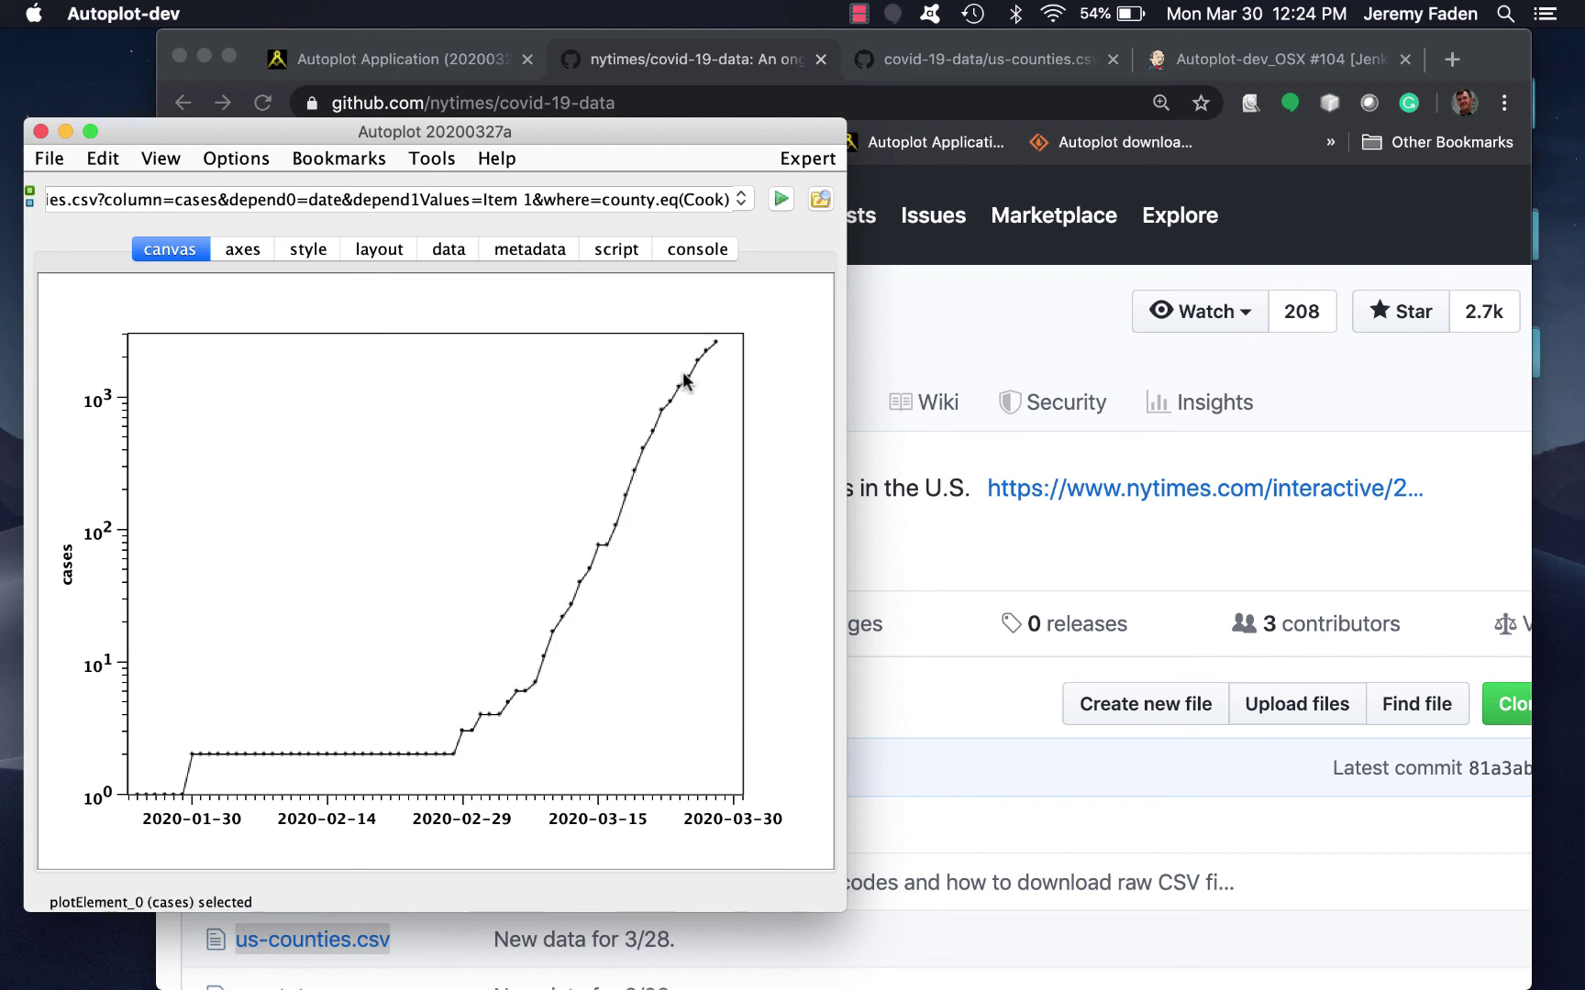